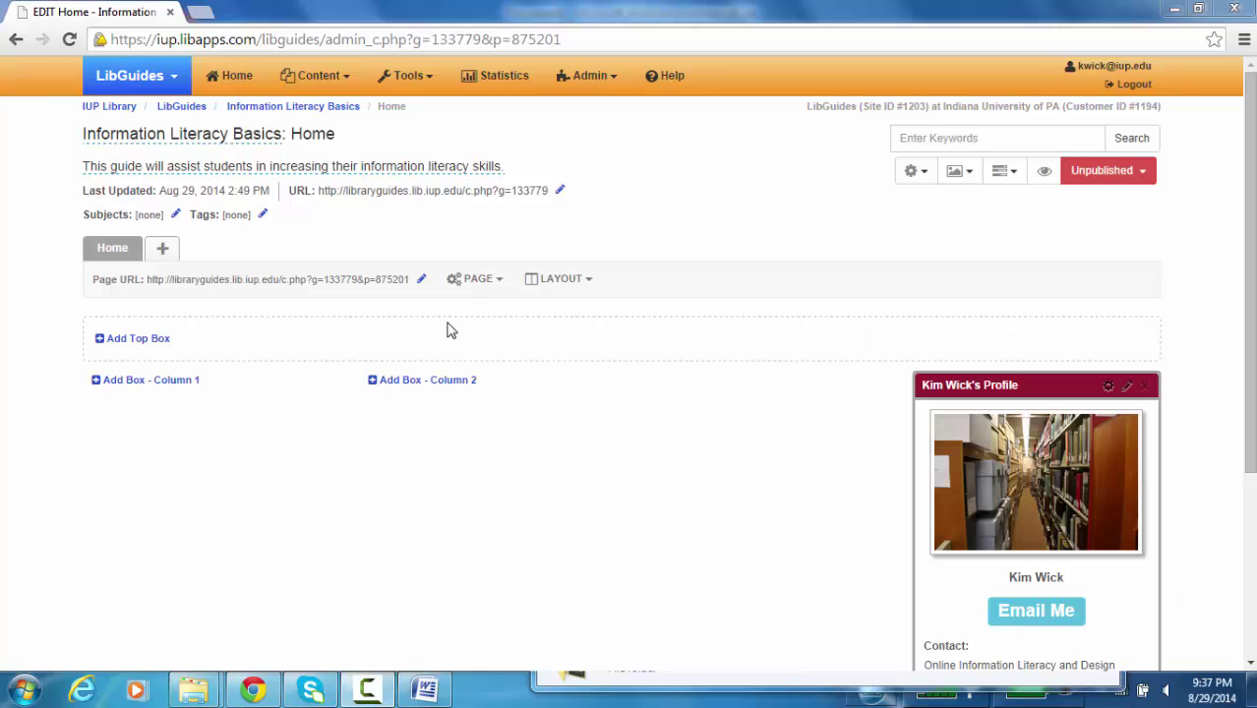
Add a Standard box named "Stapleton/Stabley Library Hours" at the top of column 1
click(141, 387)
text(S)
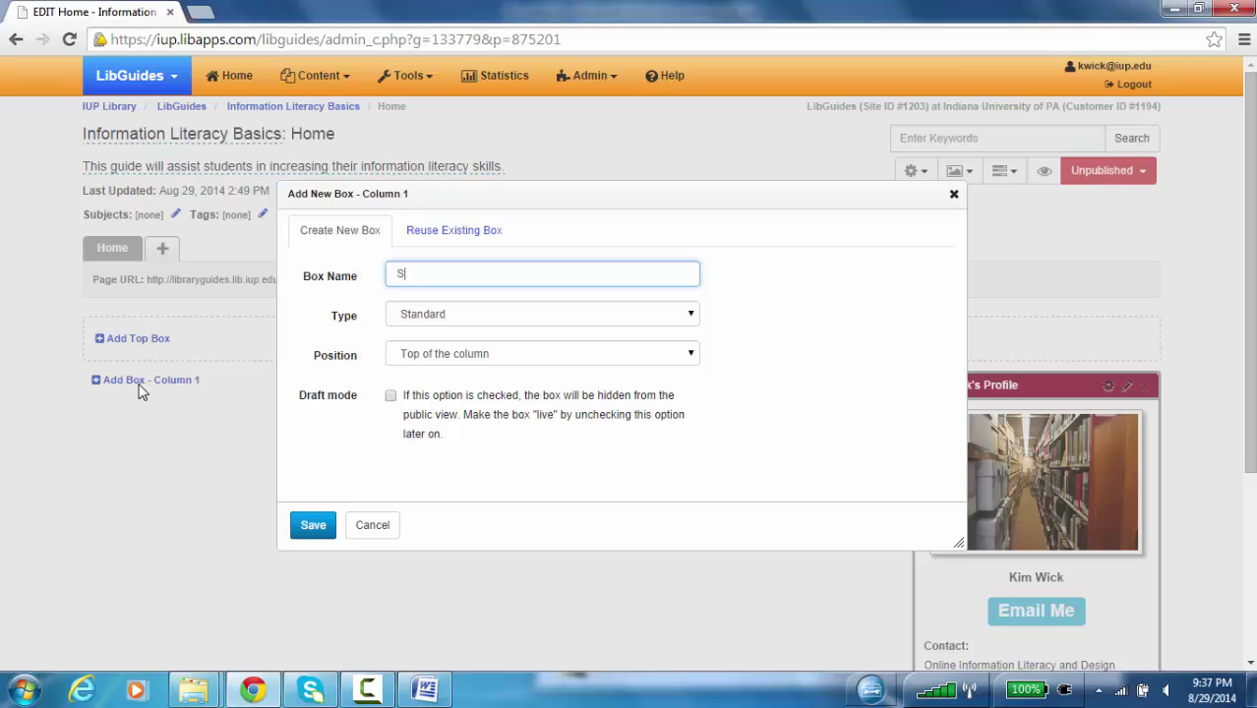
text(tapleton/Stabley Libr)
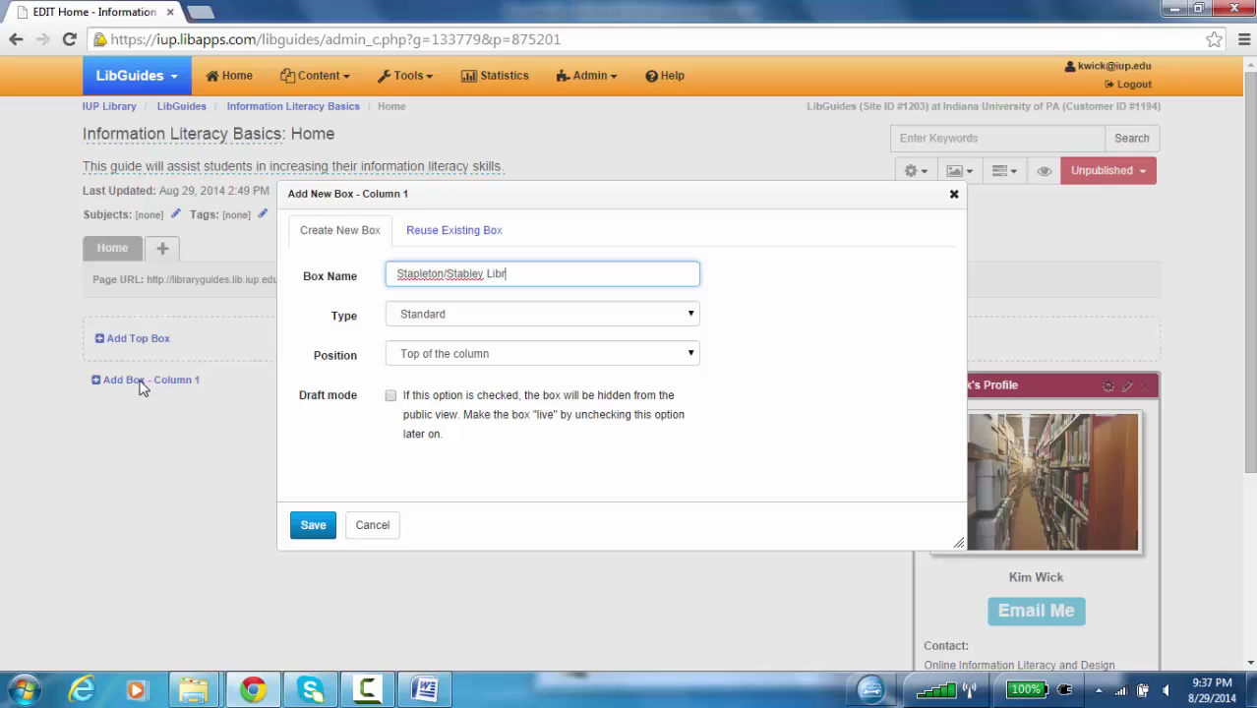
text(ary Hours)
click(692, 316)
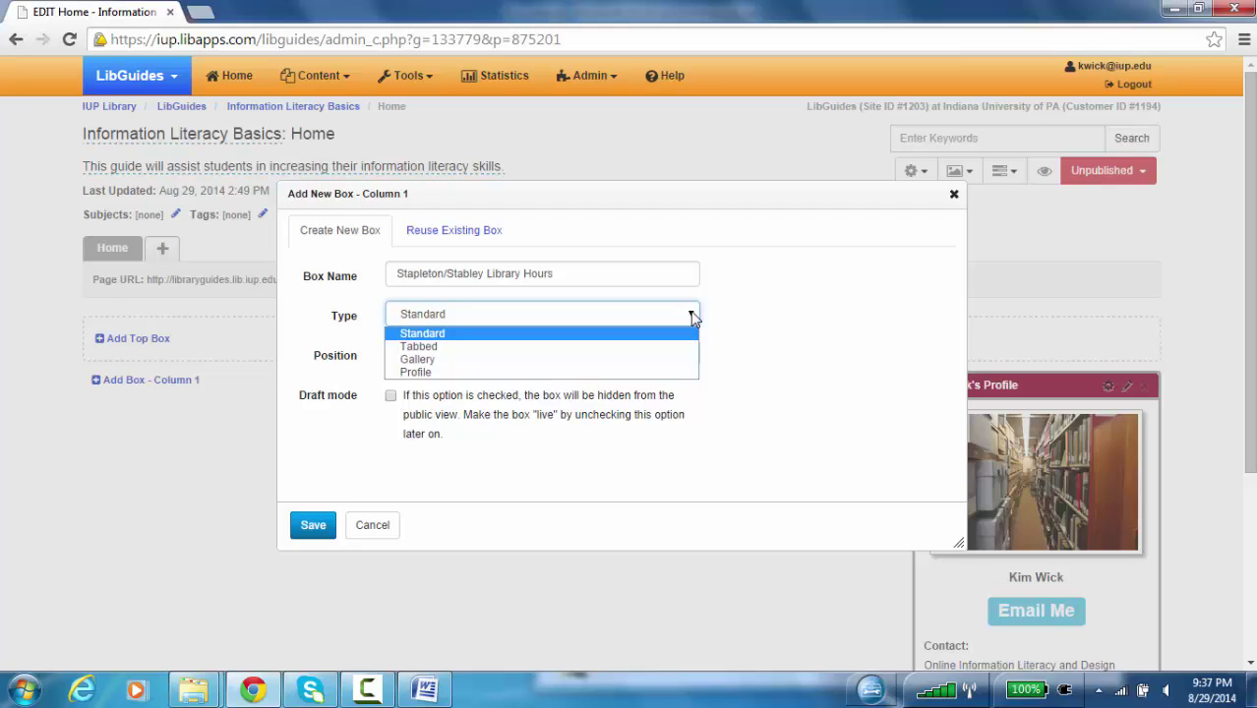
click(733, 331)
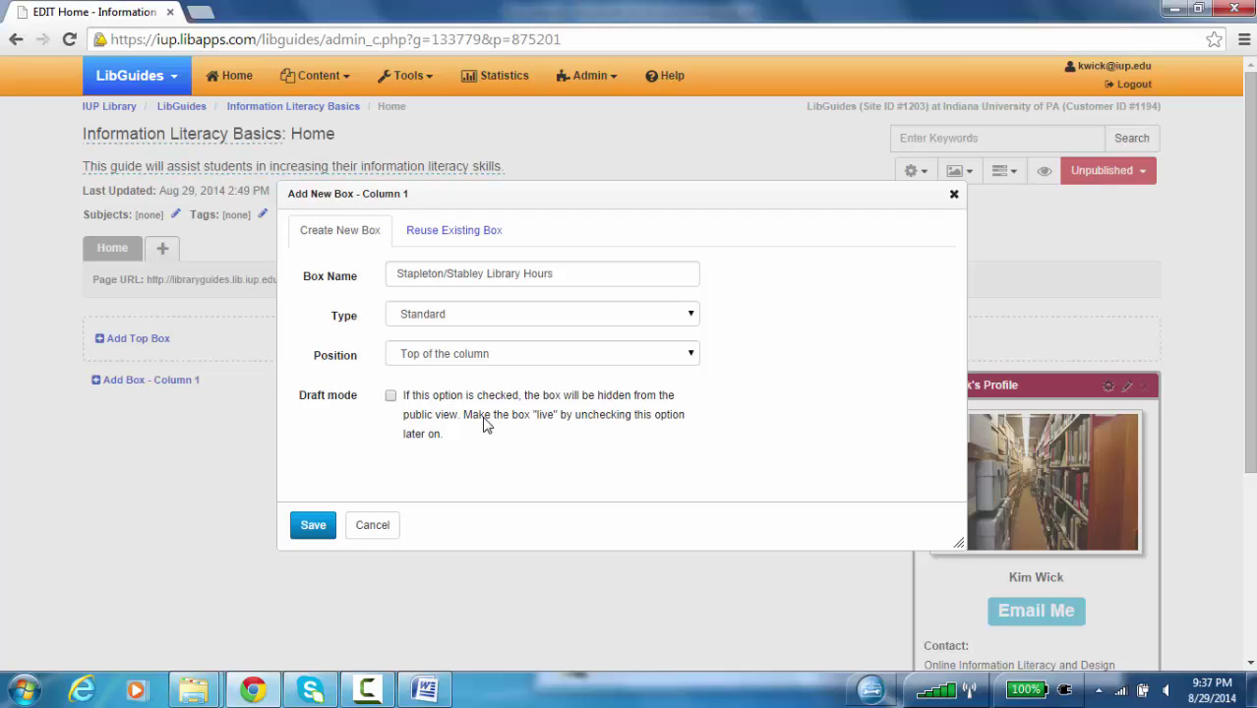
click(313, 525)
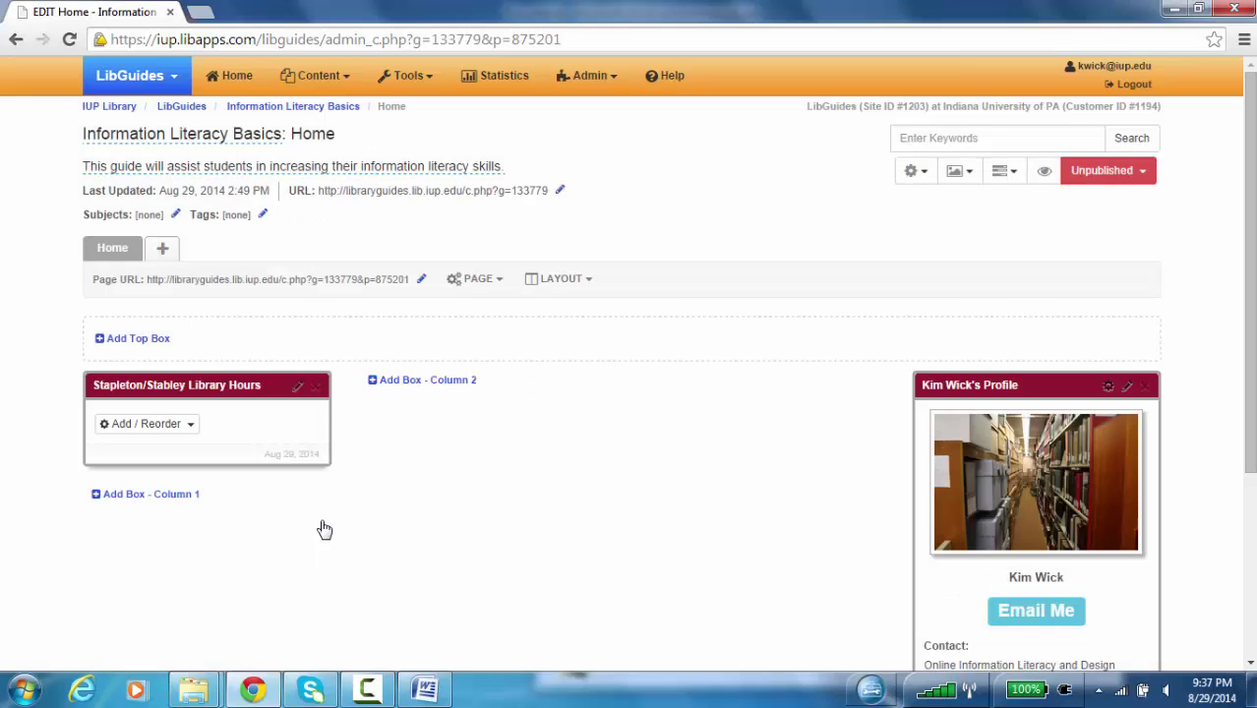
Start a Rich Text/HTML item in the library hours box and copy all regular and exception hours from the Word document
click(196, 440)
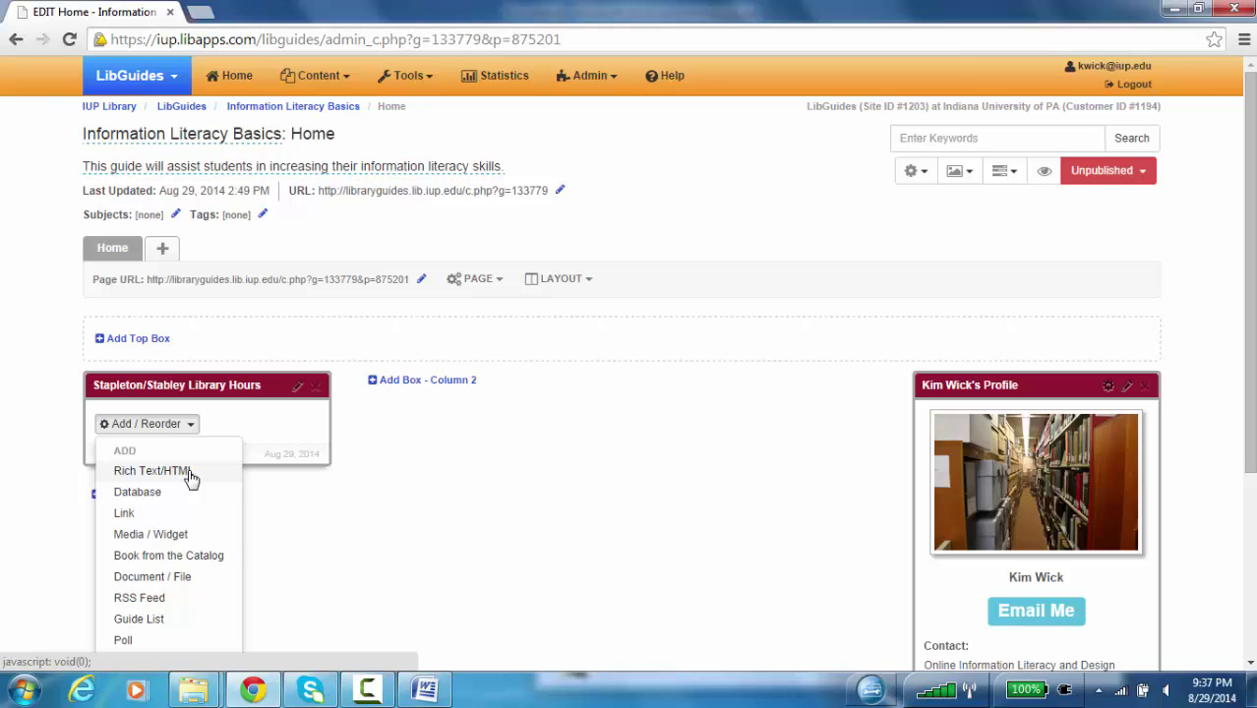
click(191, 472)
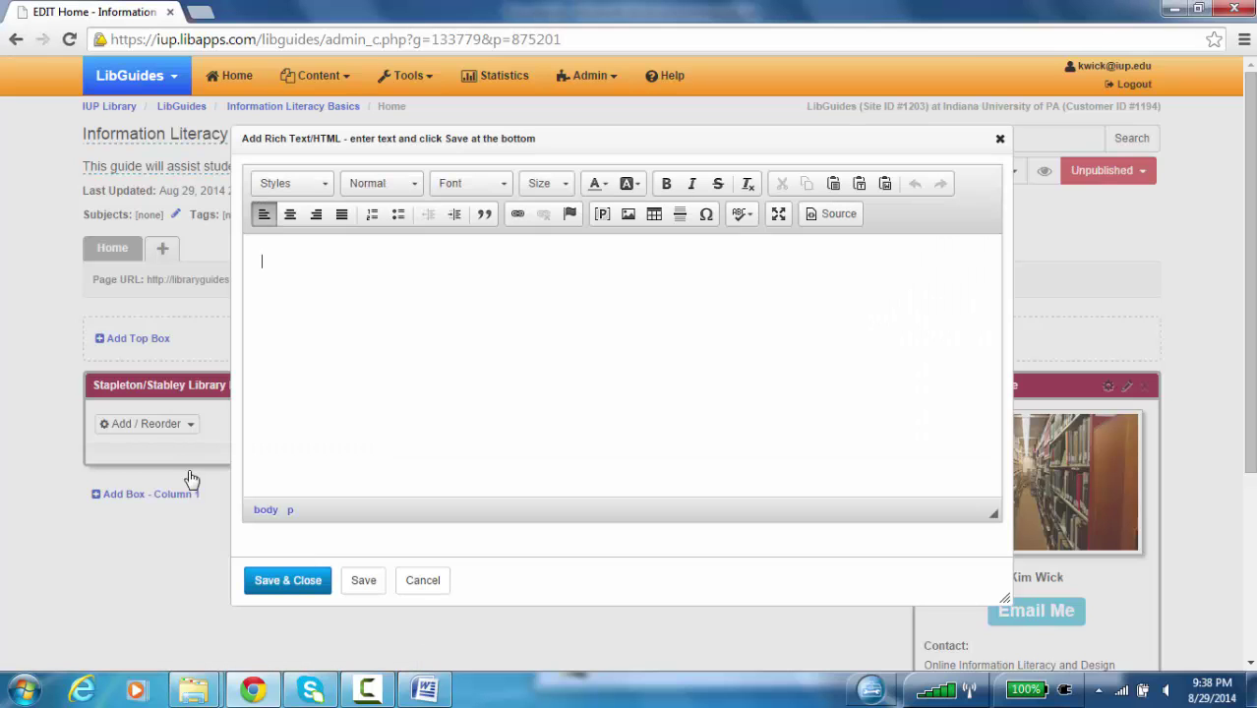
click(402, 694)
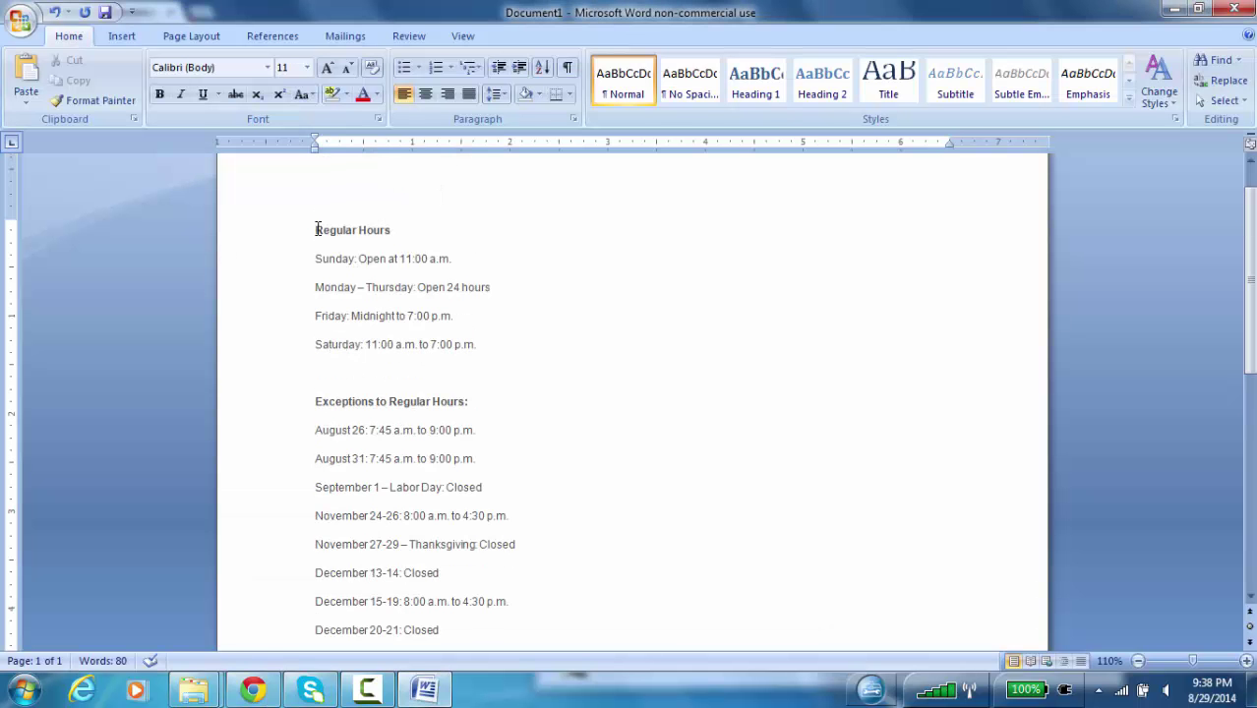
drag(315, 230, 447, 510)
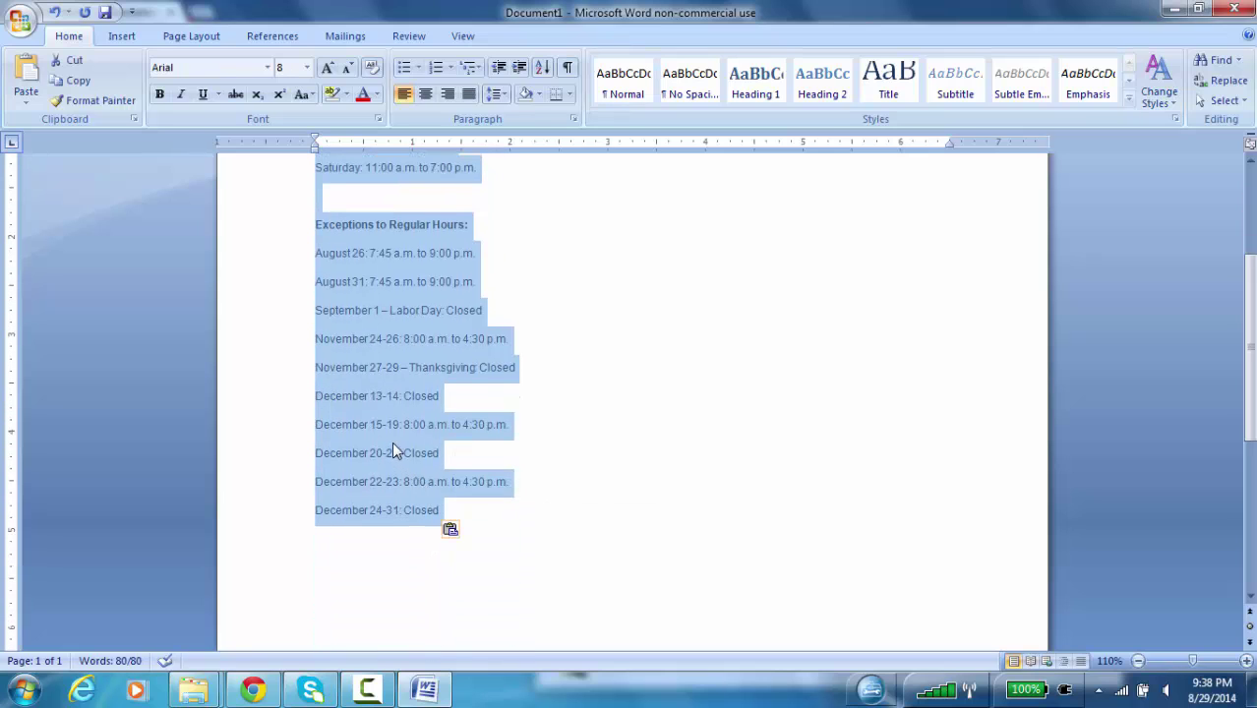
right_click(392, 444)
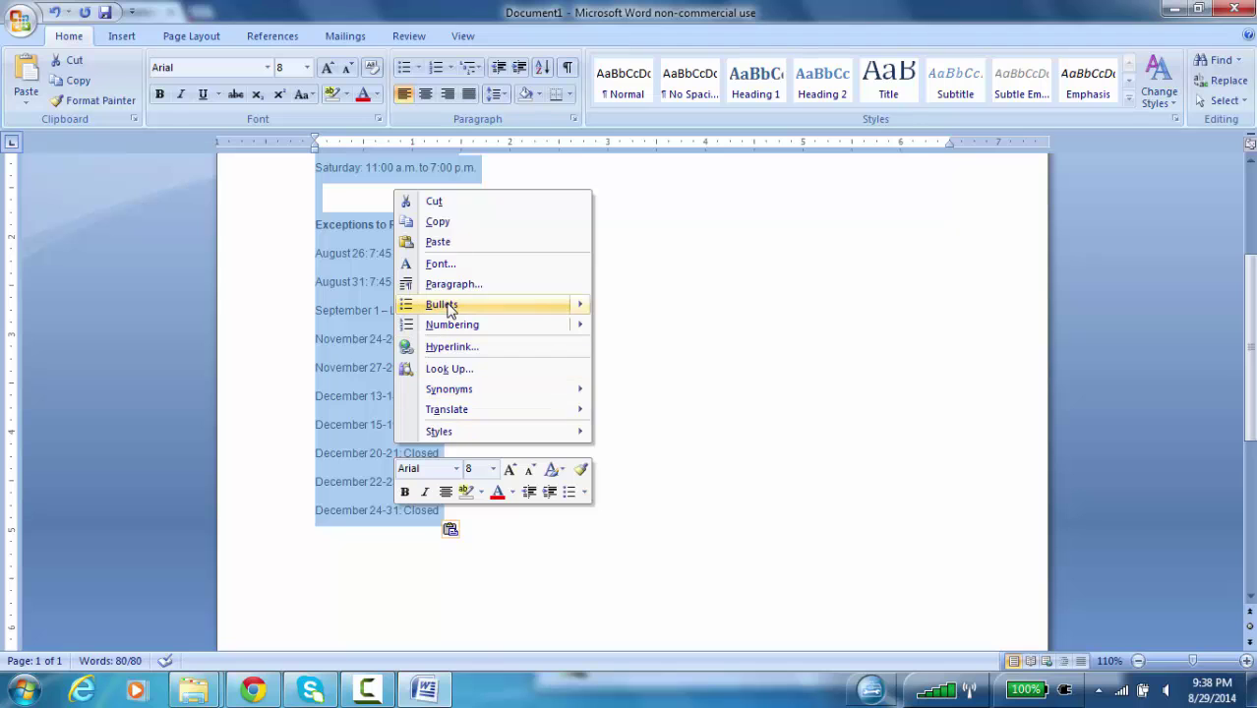
click(437, 222)
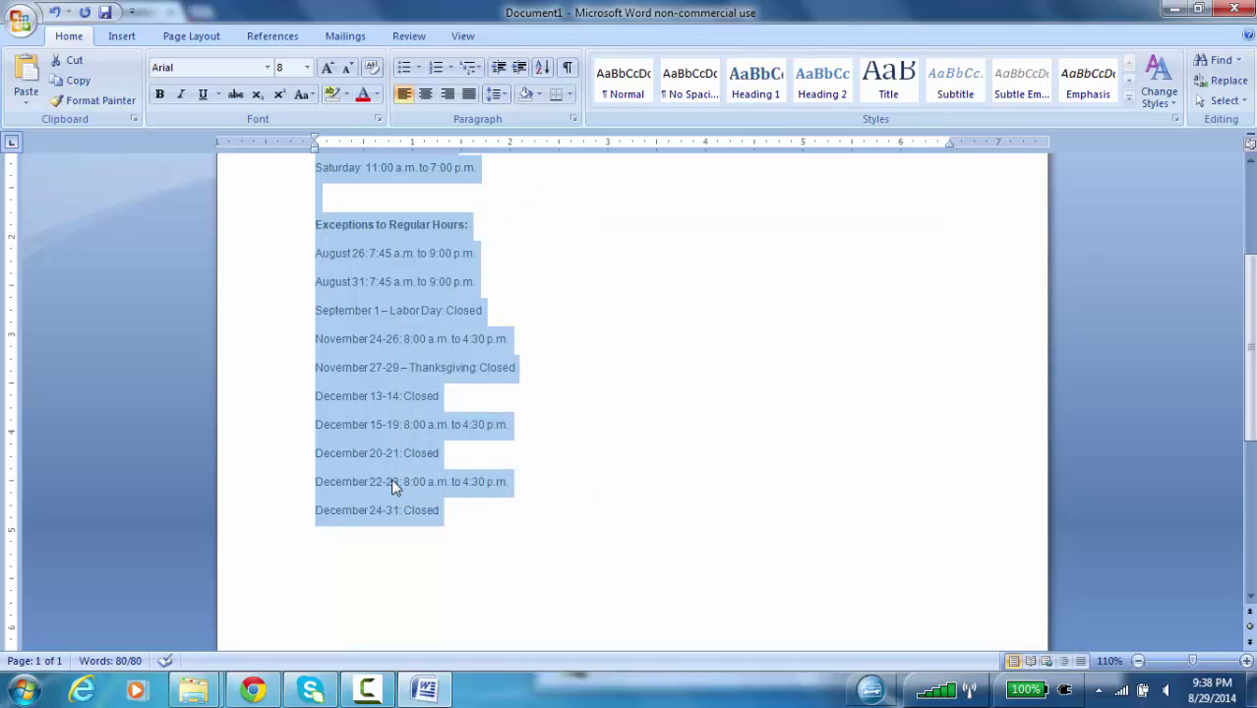
scroll(391, 478, down, 1)
Switch back to Chrome, paste the copied hours into the rich text item, and save and close it
click(253, 689)
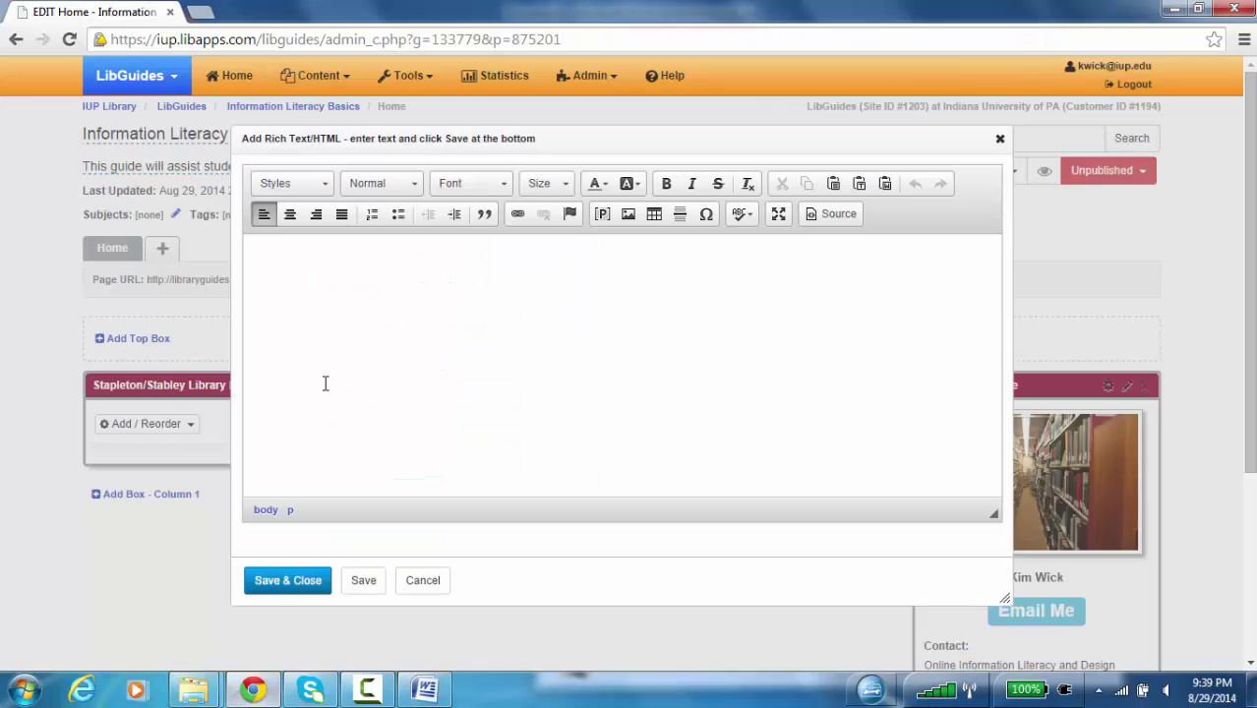
click(320, 317)
key(ctrl+v)
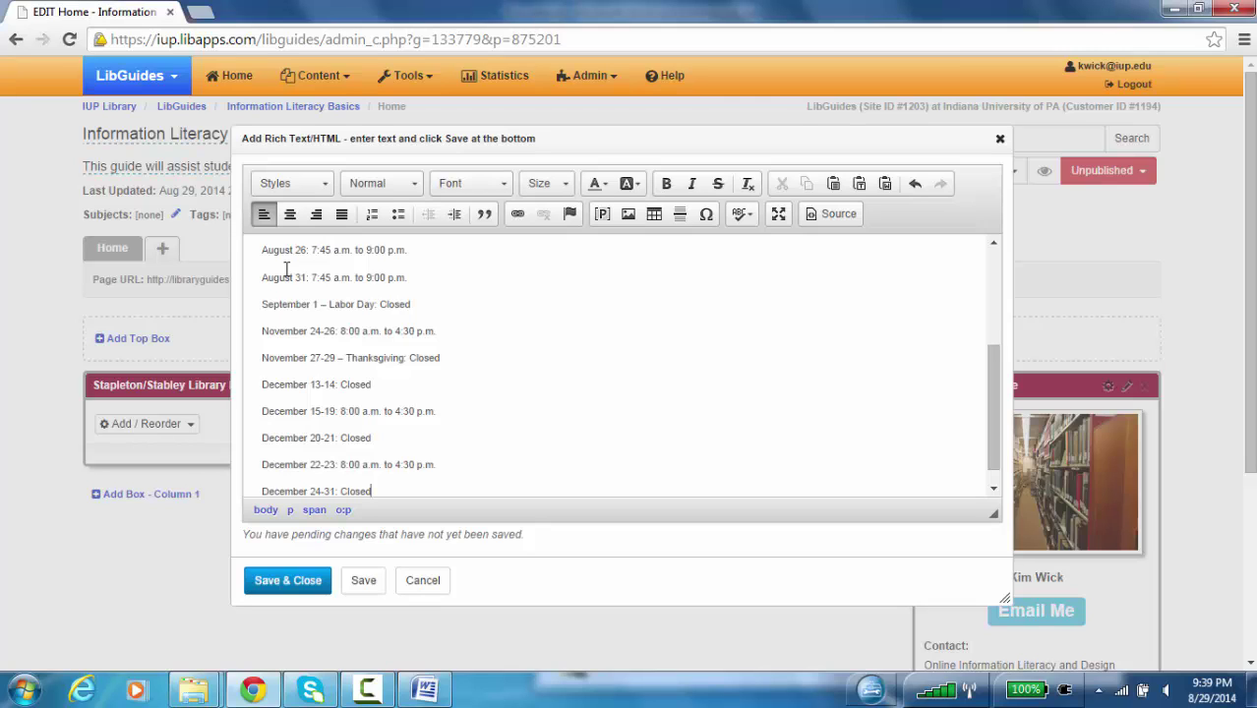
click(288, 580)
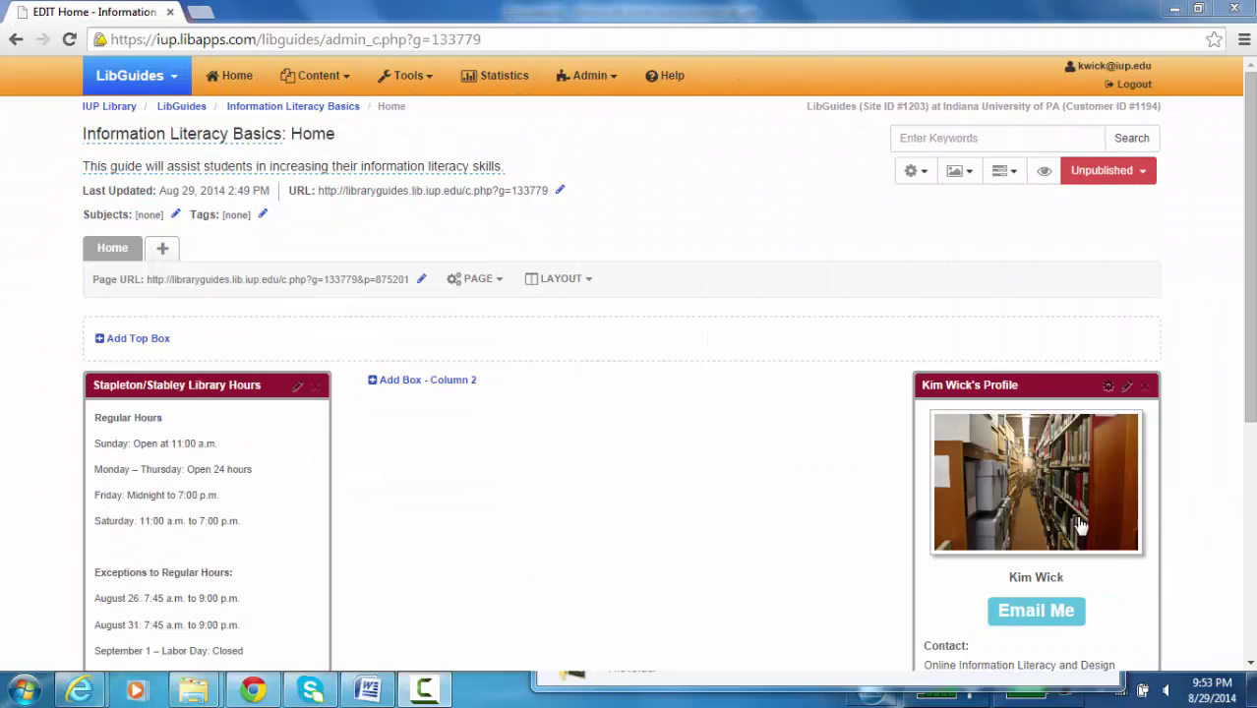
Add a Standard box named "Reference Services" at the top of column 2
click(425, 383)
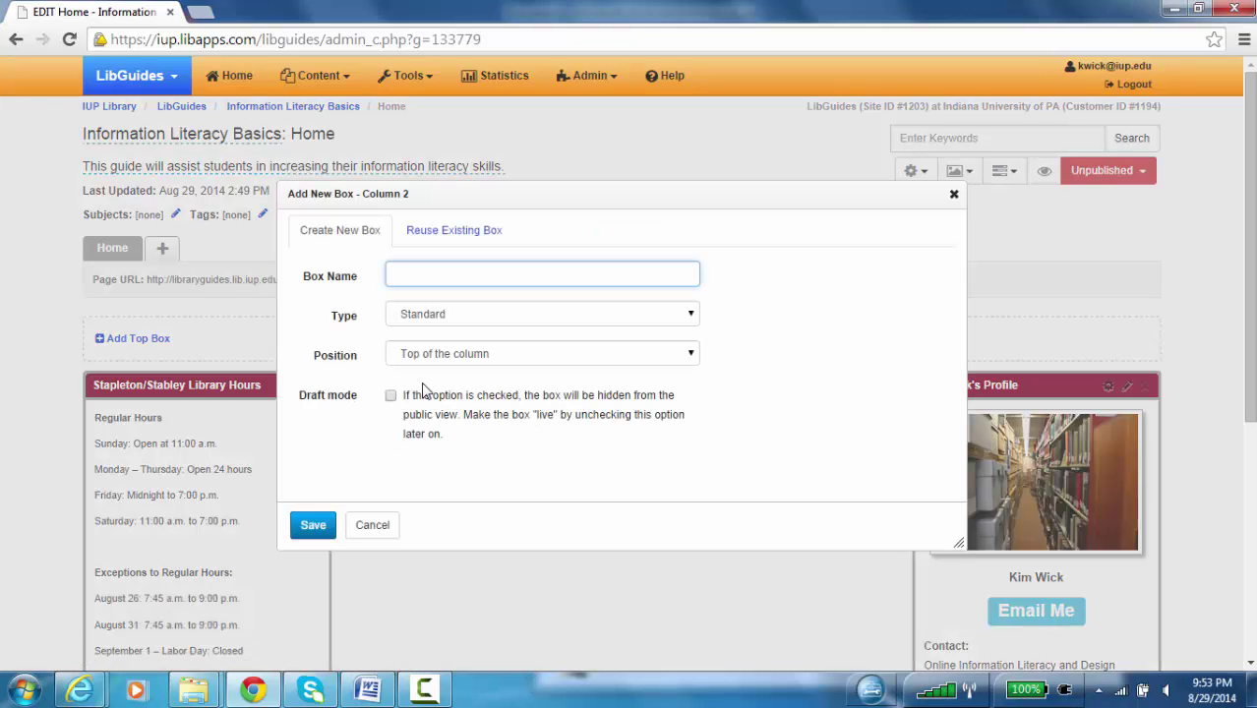
text(Reference Services)
click(311, 525)
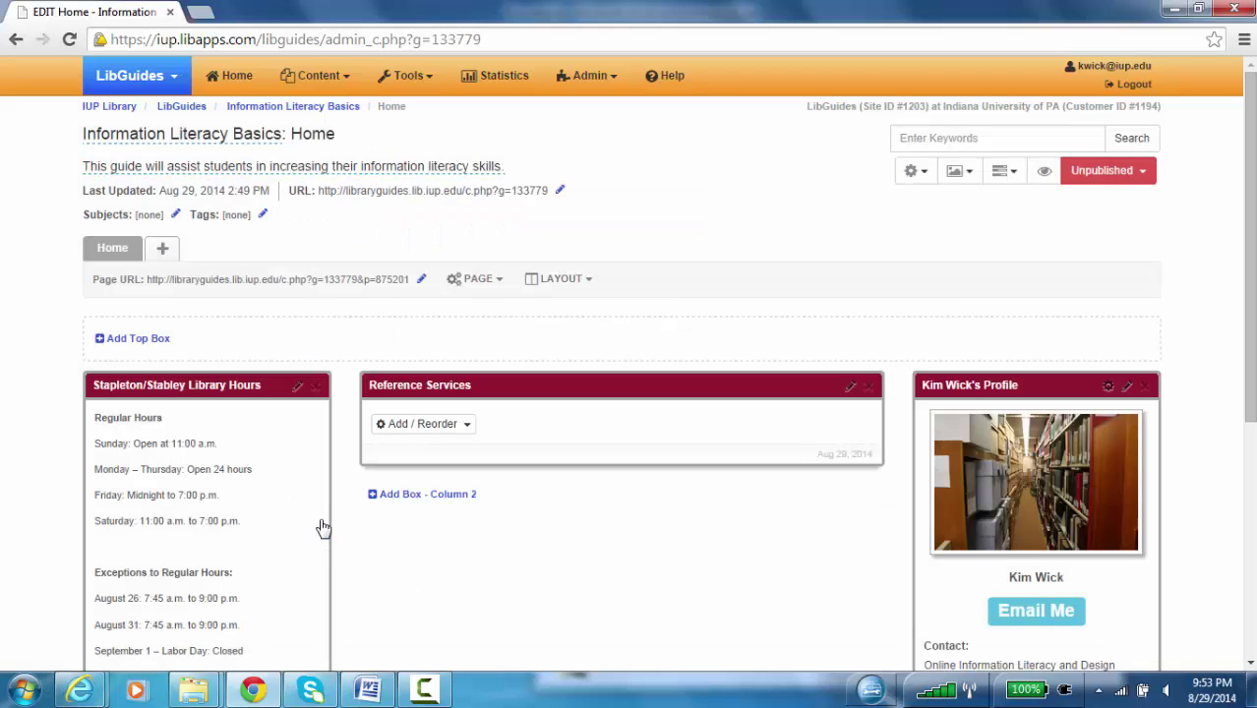
Start a Rich Text/HTML item in the Reference Services box and fill it with the reference help paragraphs copied from the Word document
click(472, 435)
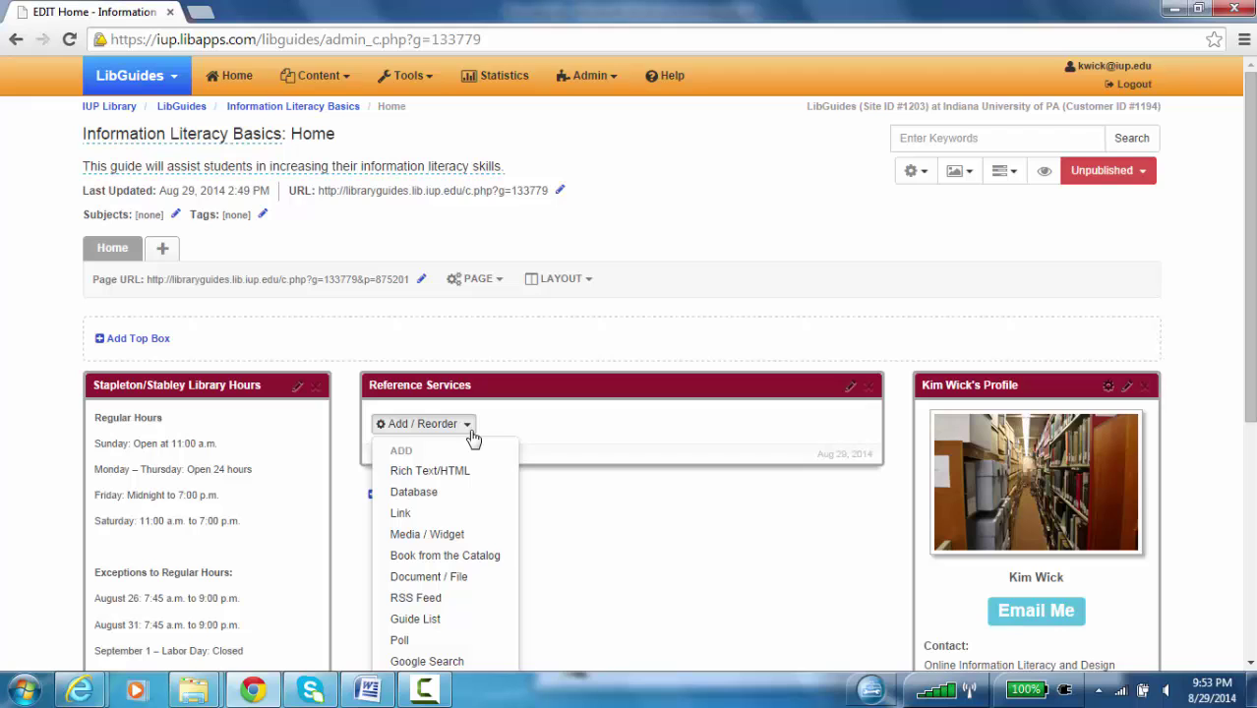
click(458, 474)
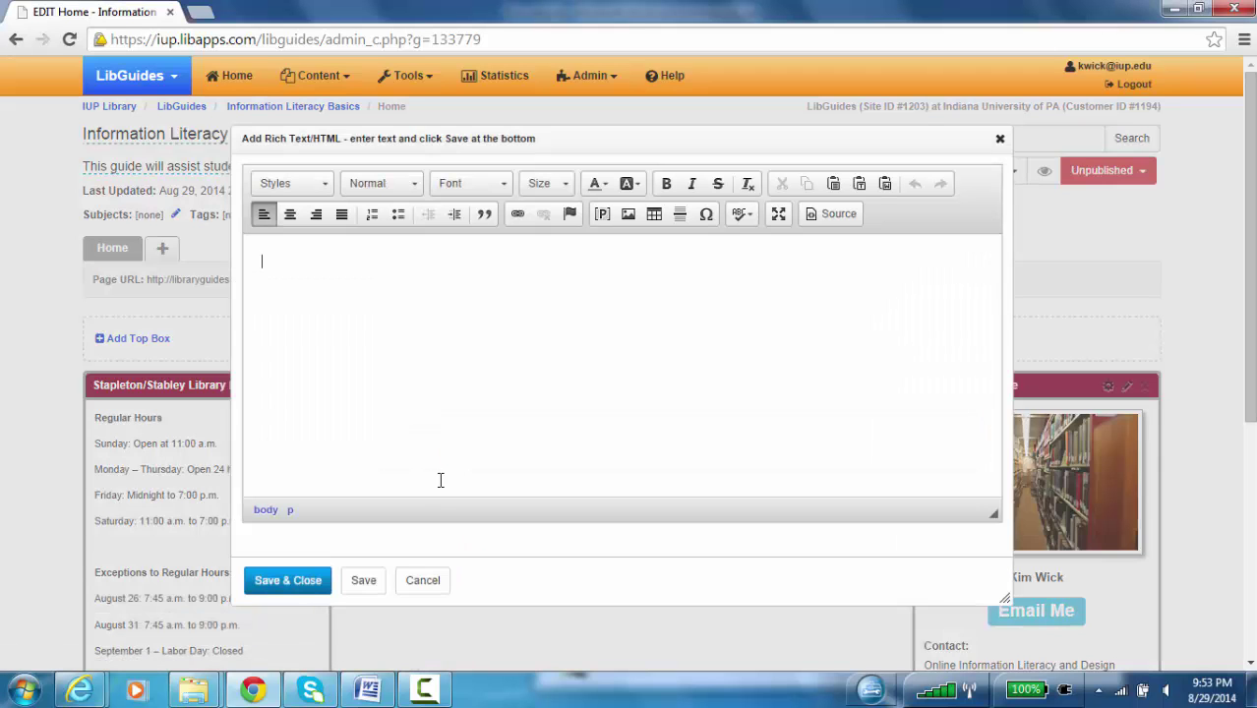
click(366, 692)
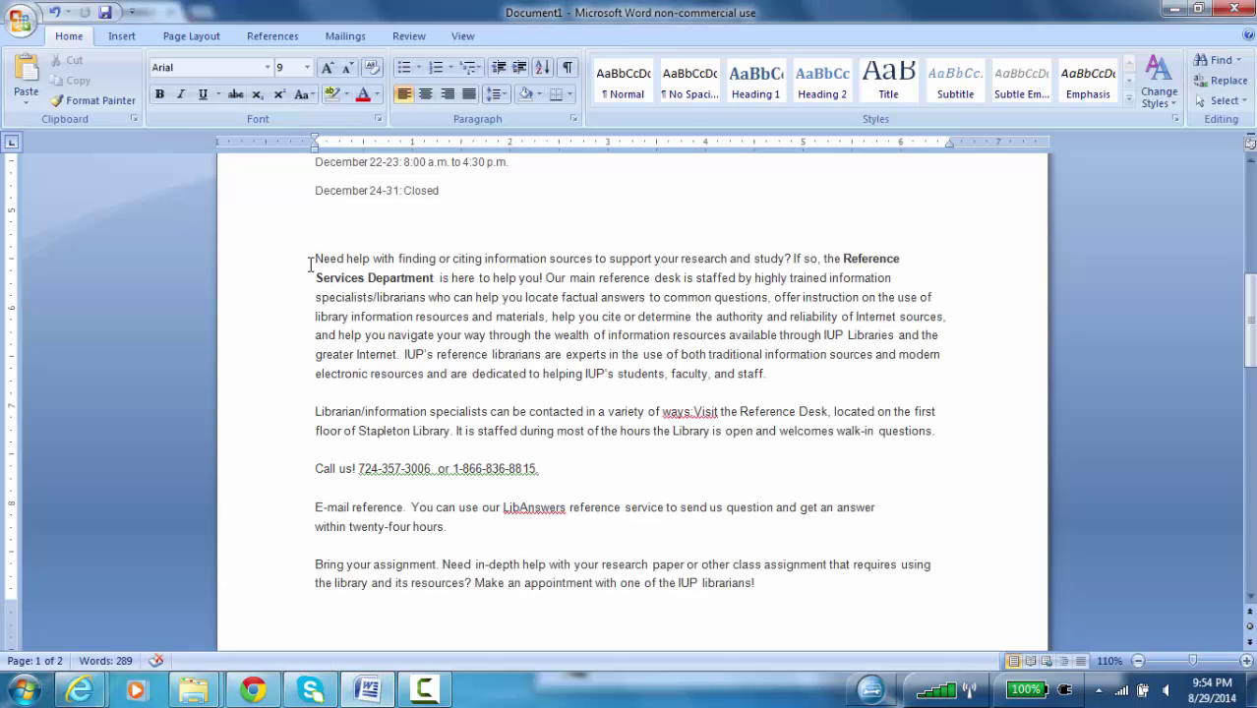
drag(315, 259, 784, 586)
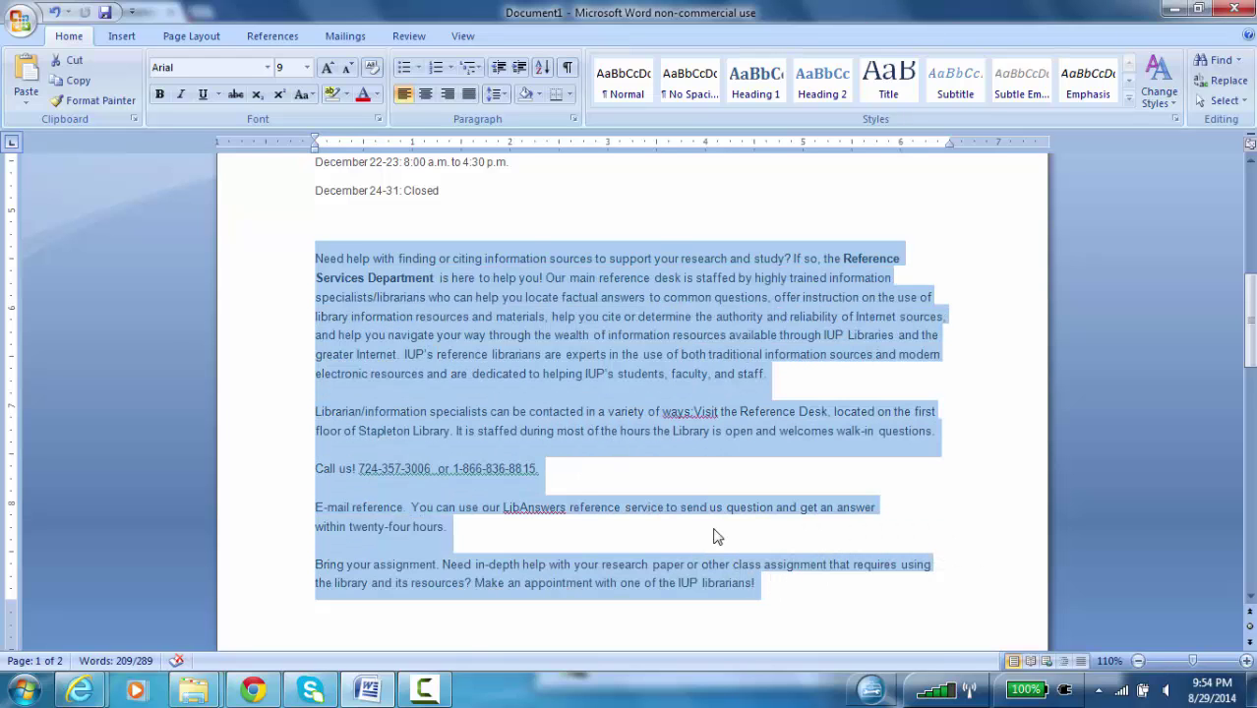
right_click(556, 321)
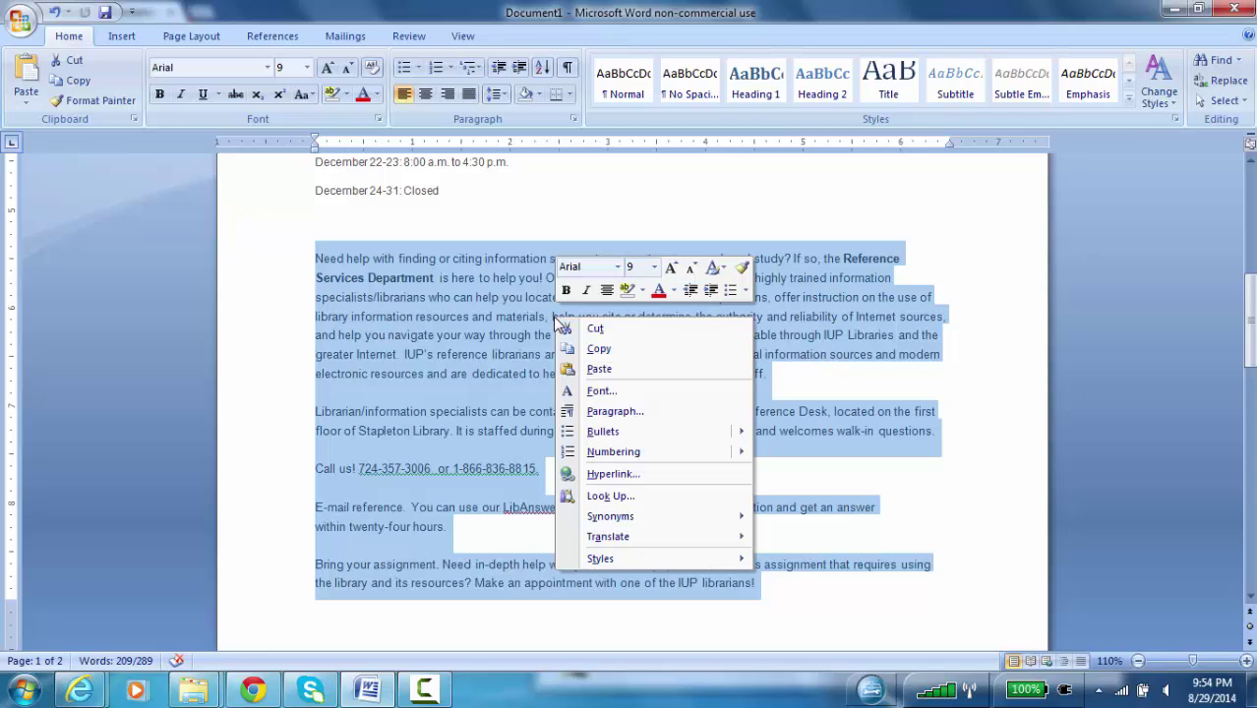
click(595, 350)
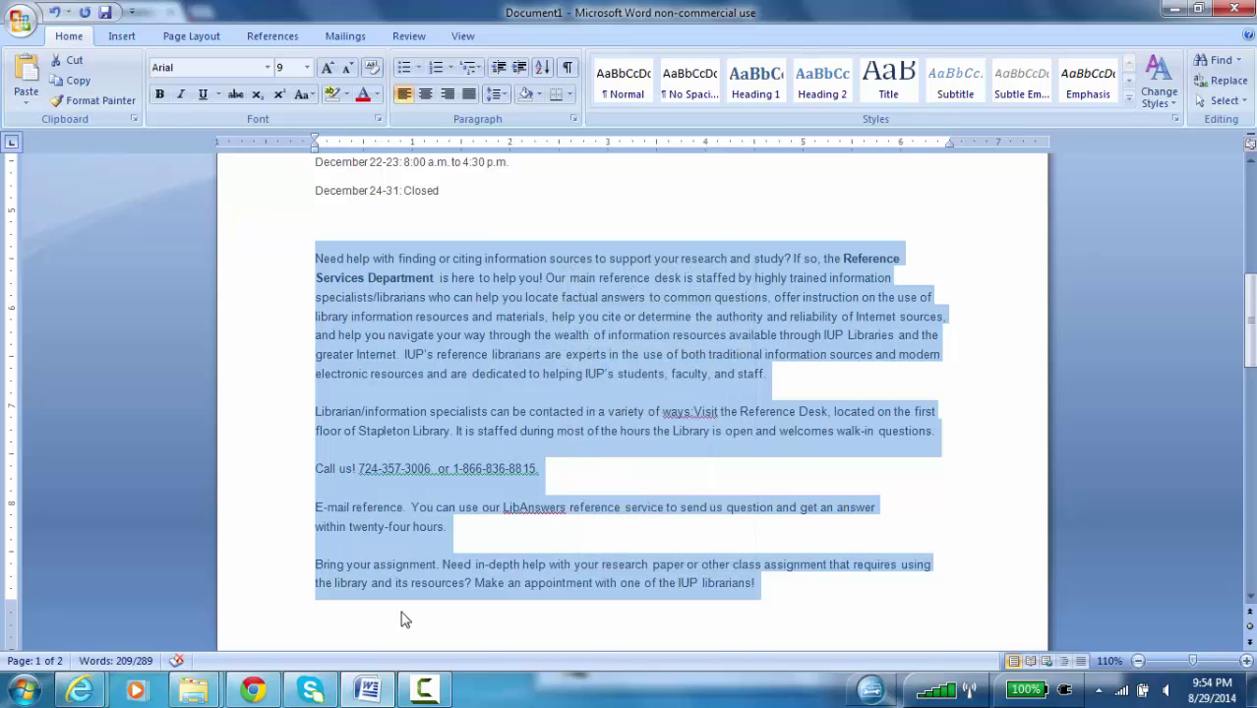
click(267, 689)
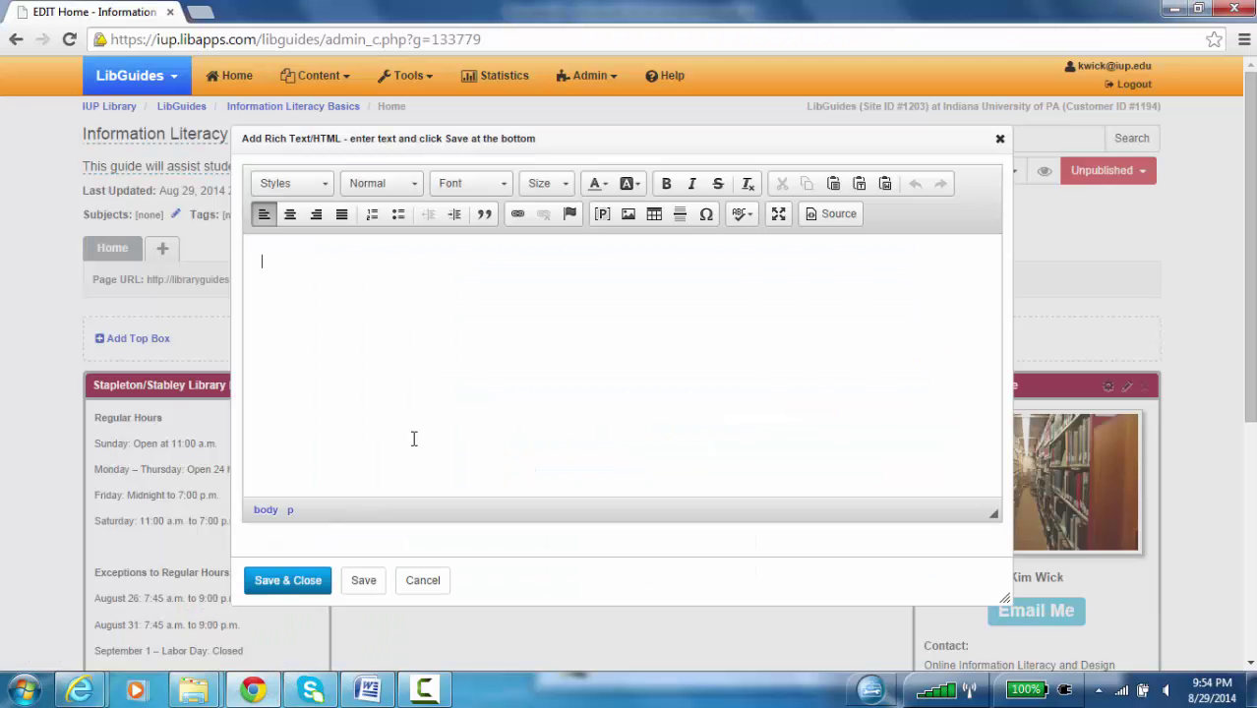
key(ctrl+v)
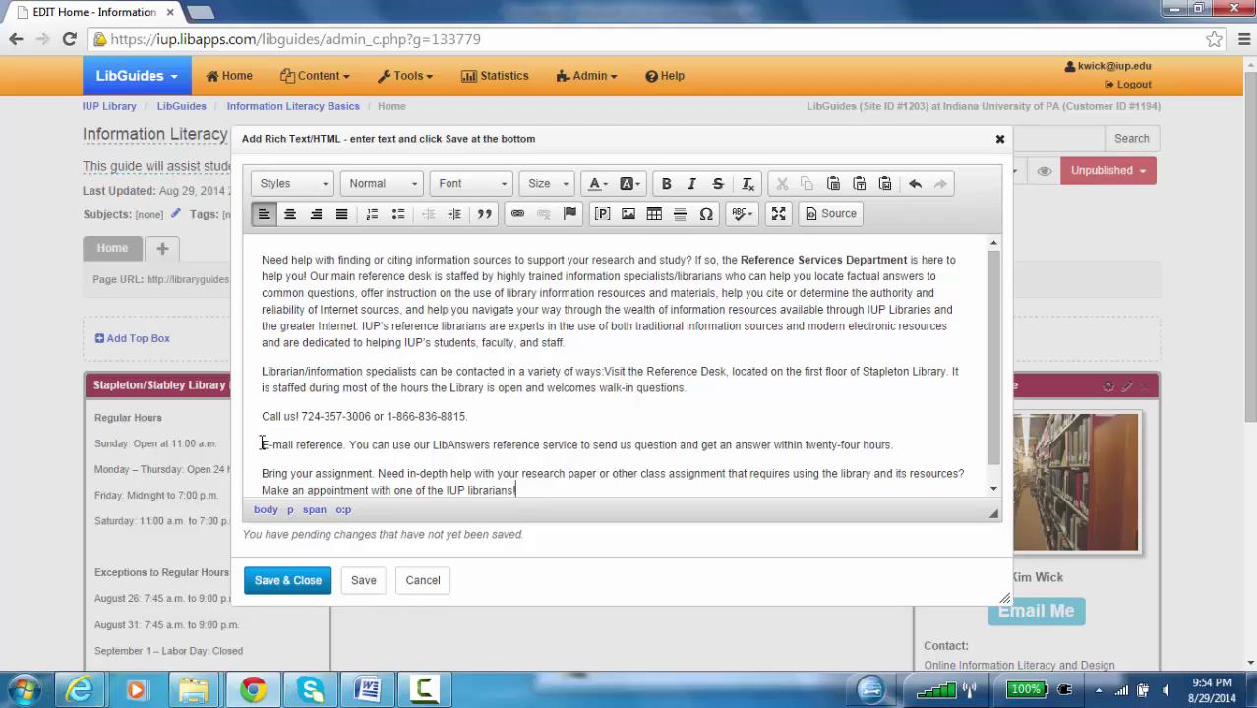
Start a link on the text "E-mail reference." and copy the LibAnswers page address from Internet Explorer
drag(263, 445, 345, 444)
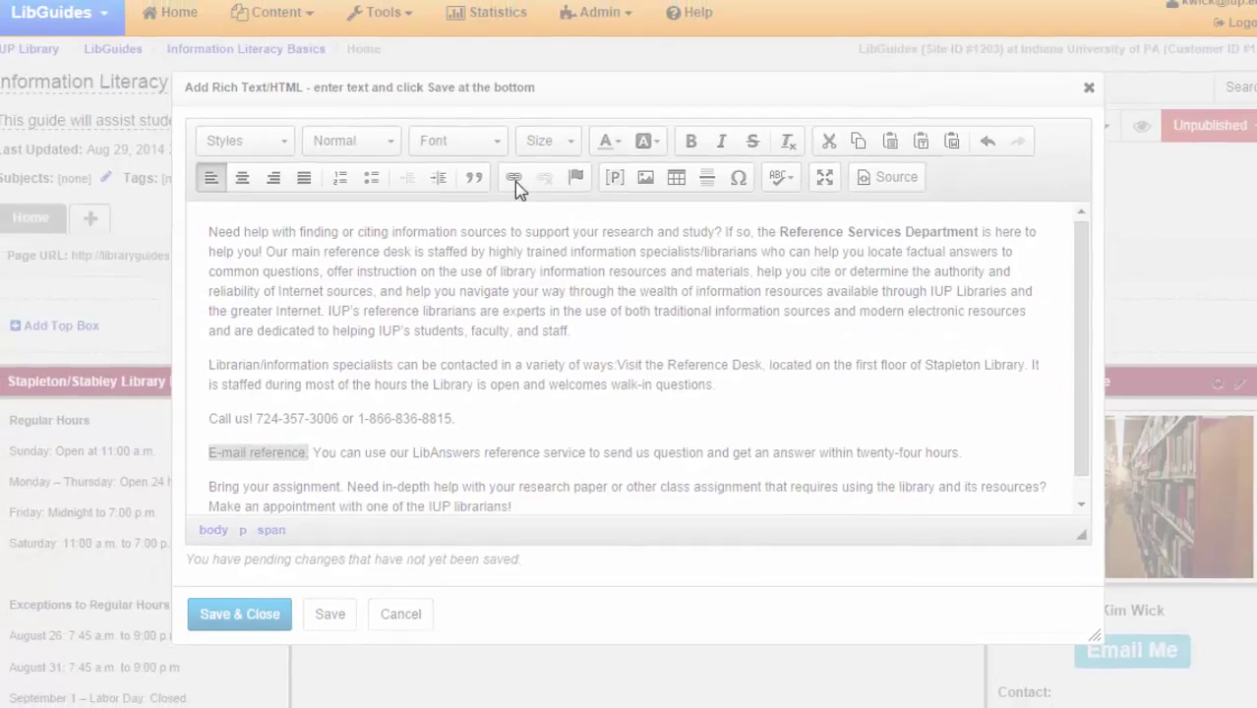
click(511, 143)
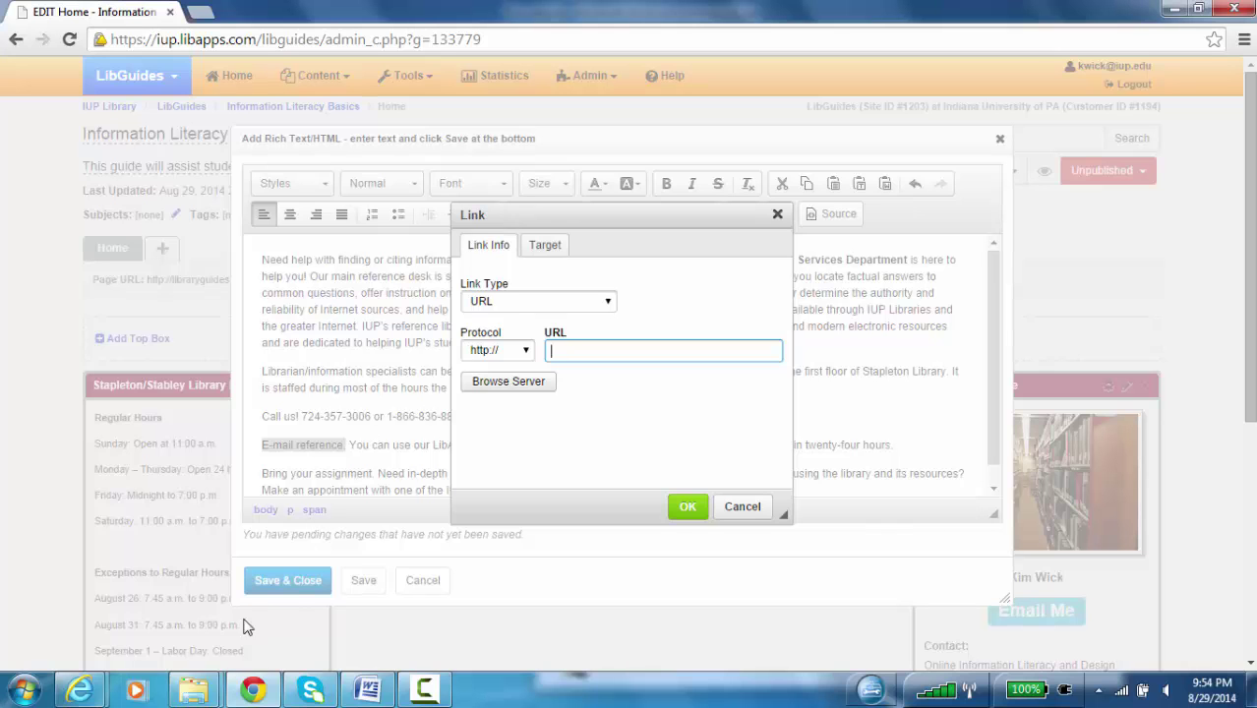
mouse_move(99, 695)
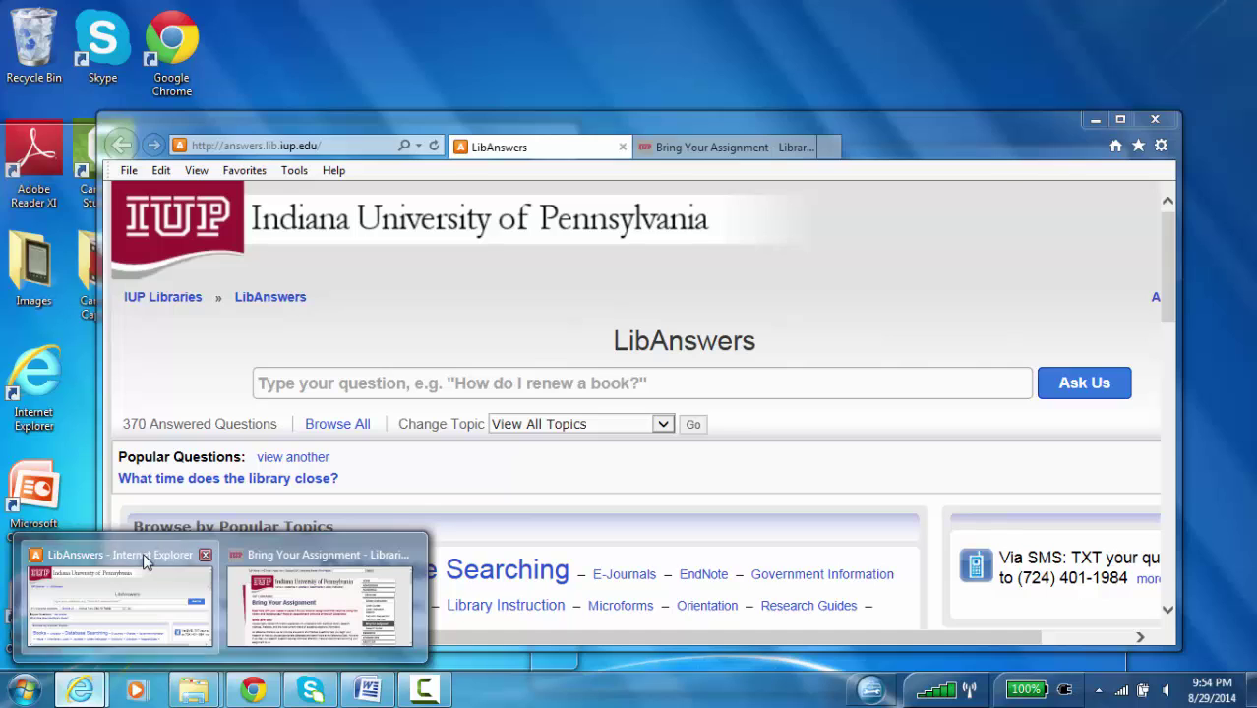
click(142, 563)
click(339, 146)
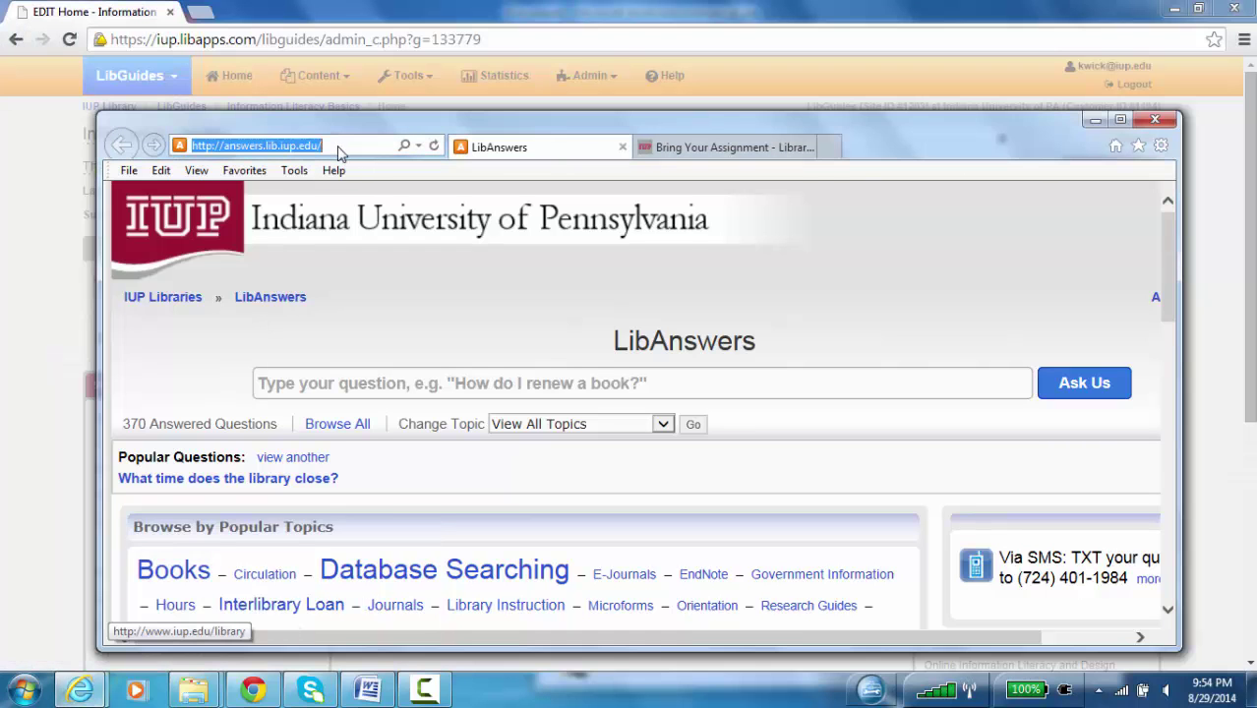
right_click(339, 146)
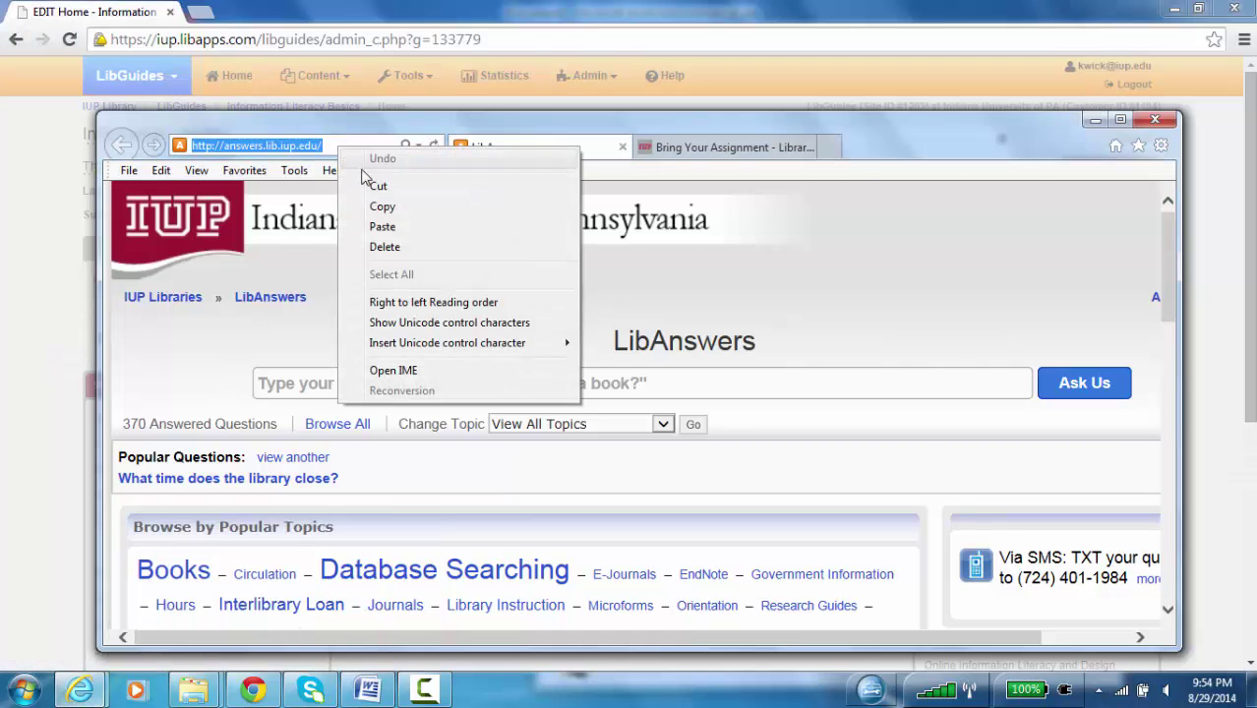
click(387, 207)
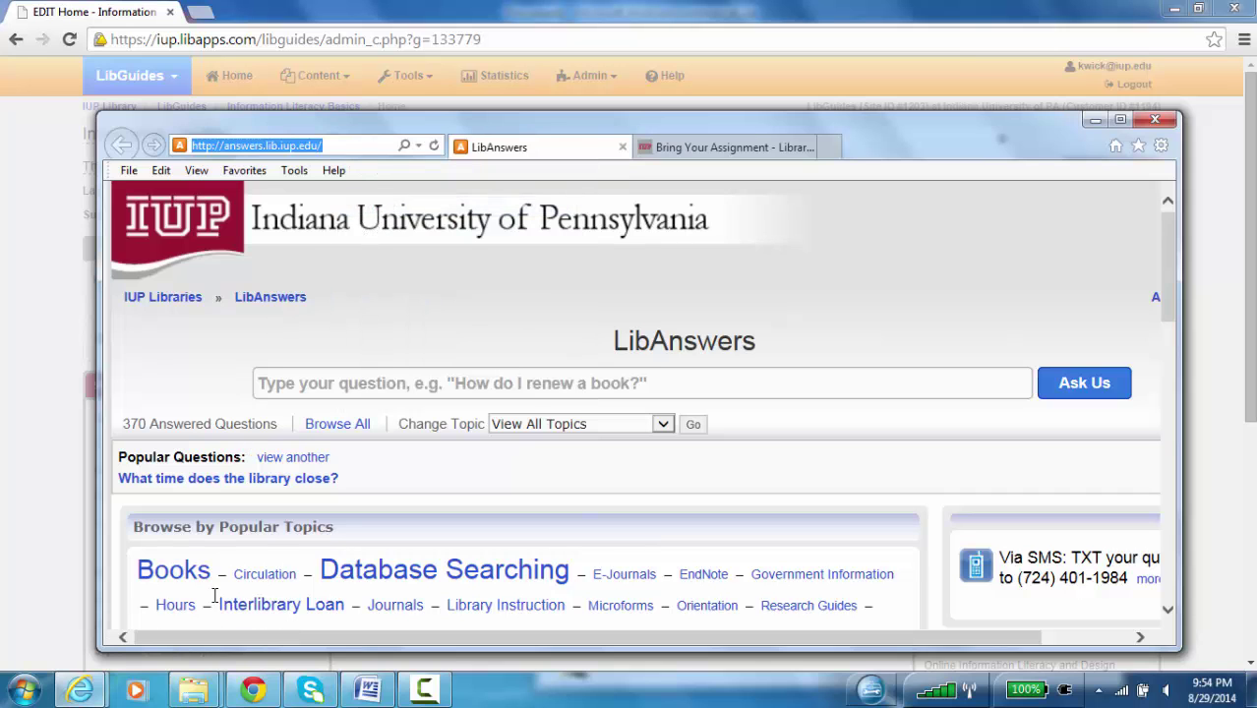
click(252, 692)
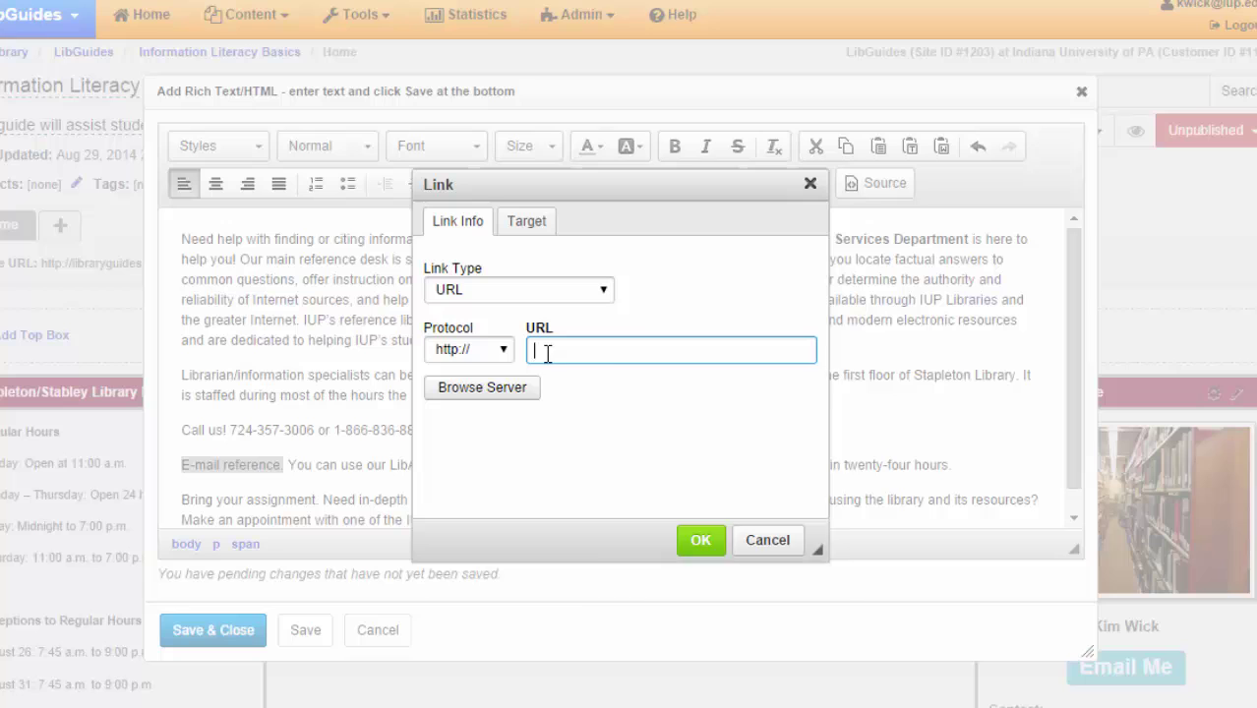
right_click(548, 353)
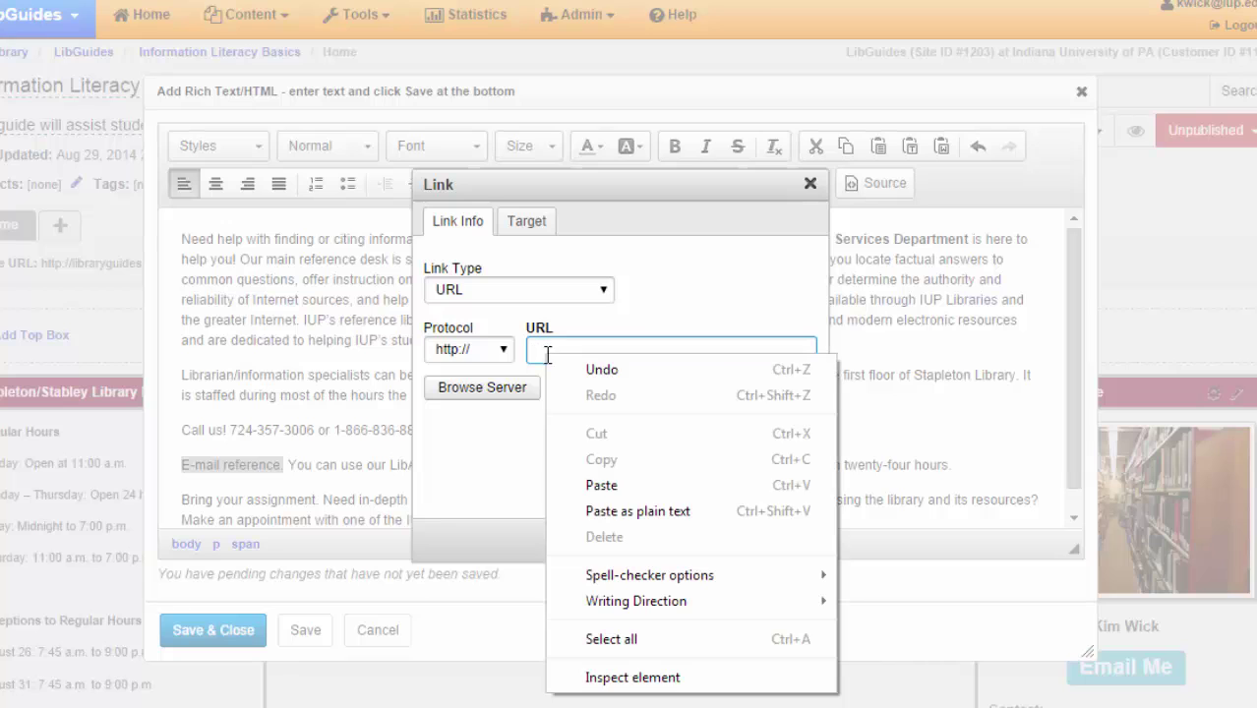
click(602, 484)
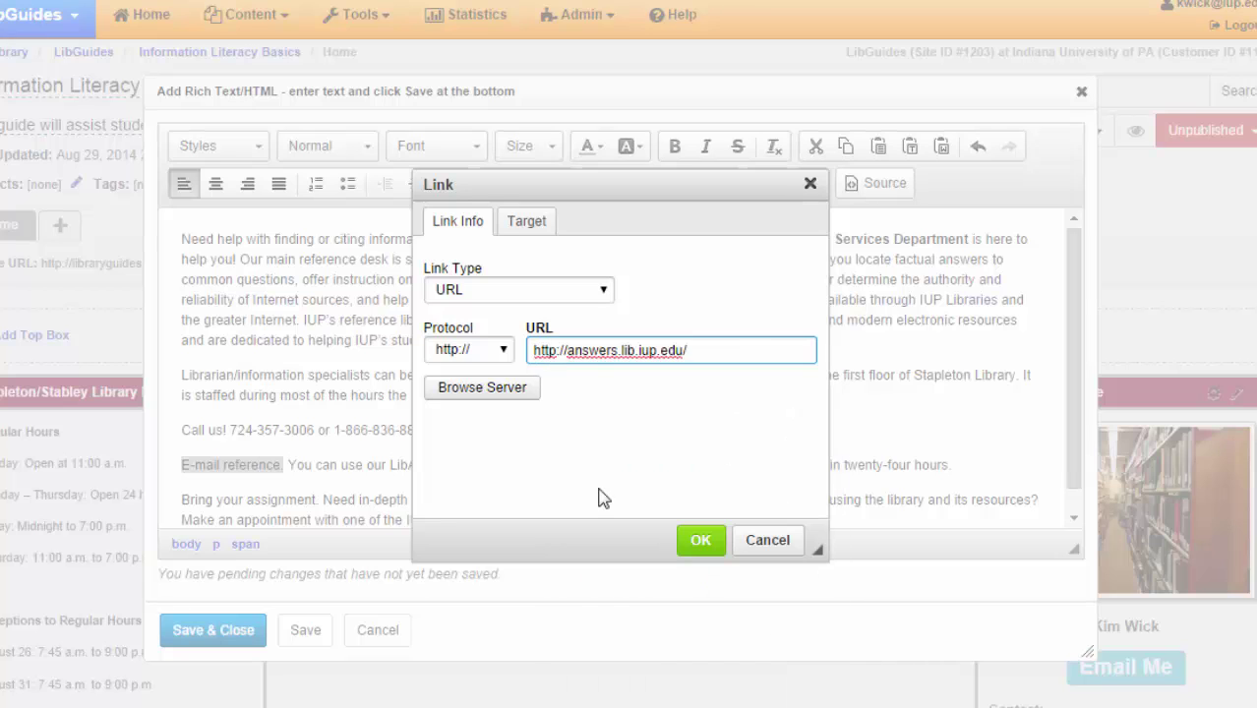
click(568, 350)
key(BackSpace)
key(BackSpace)
key(BackSpace)
key(BackSpace)
key(BackSpace)
key(BackSpace)
key(BackSpace)
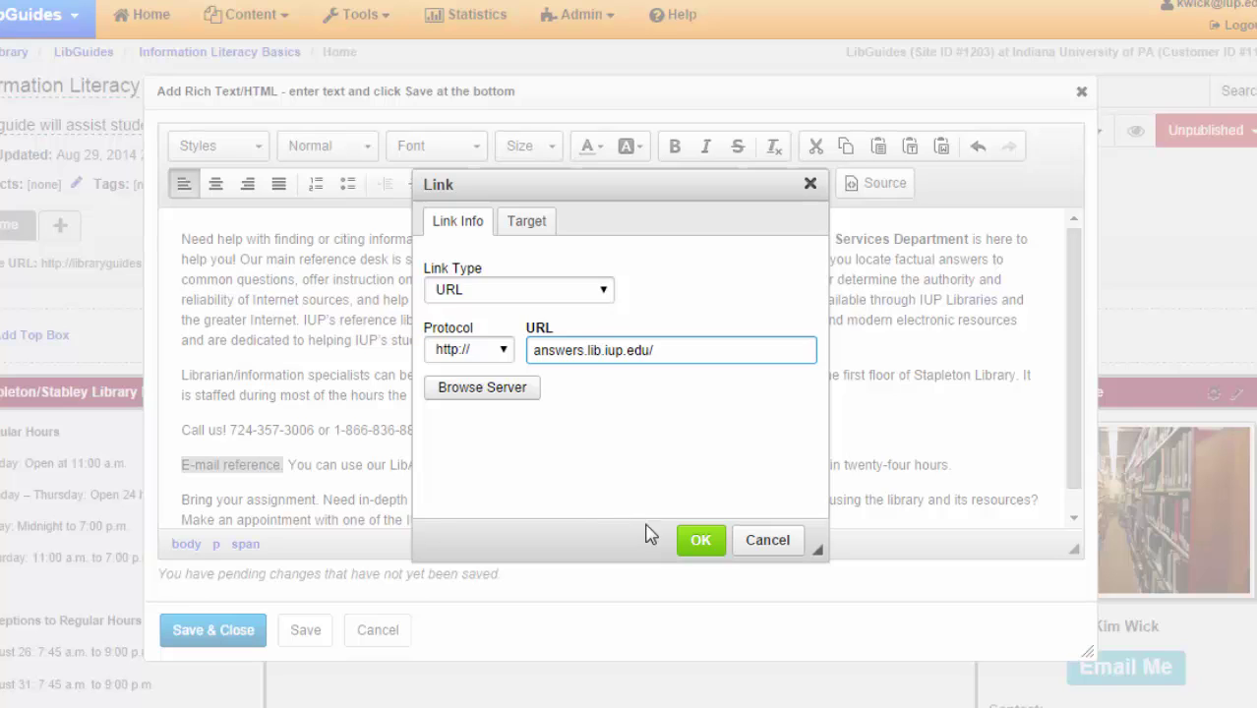
click(697, 544)
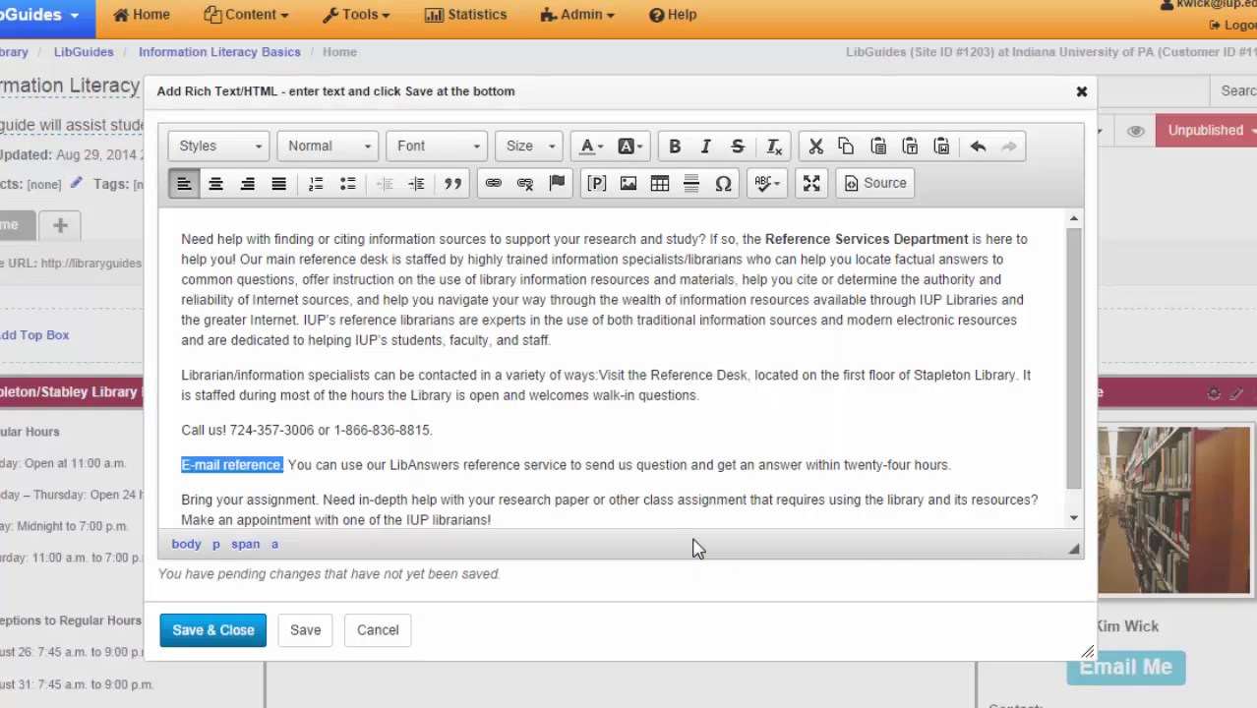
Start a link on the text "Bring your assignment." in the last paragraph of the Reference Services item
click(322, 500)
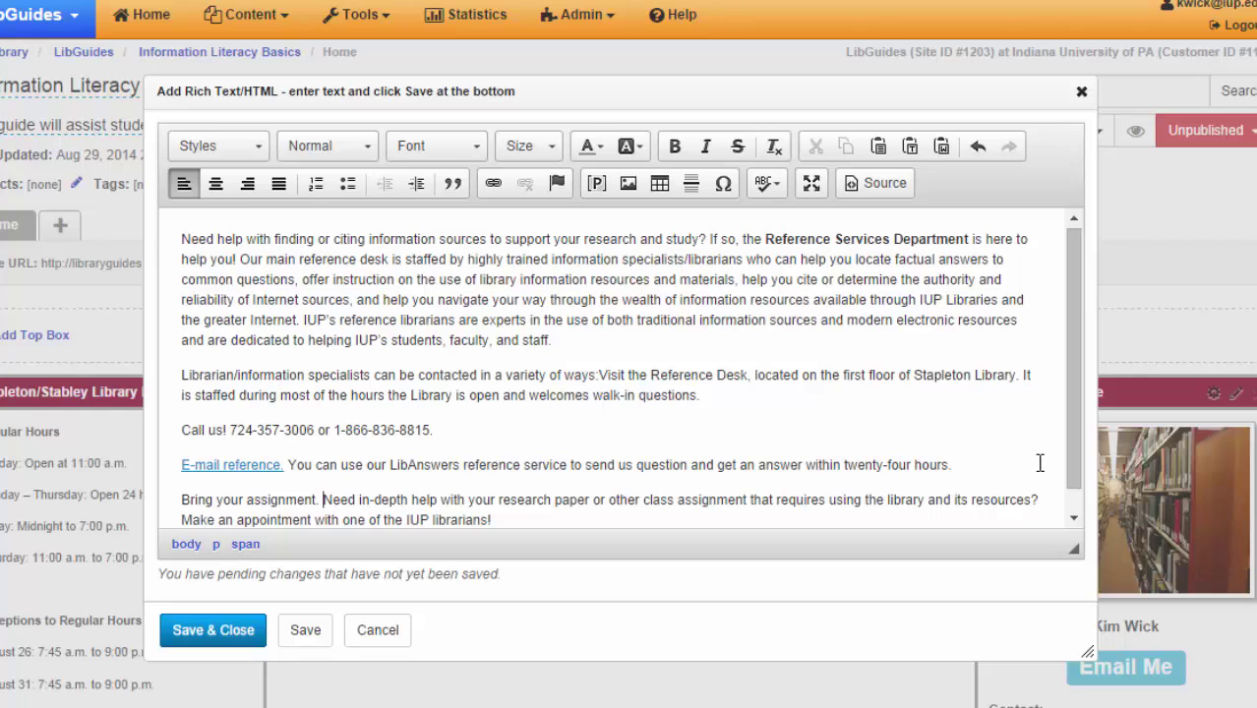
click(1075, 519)
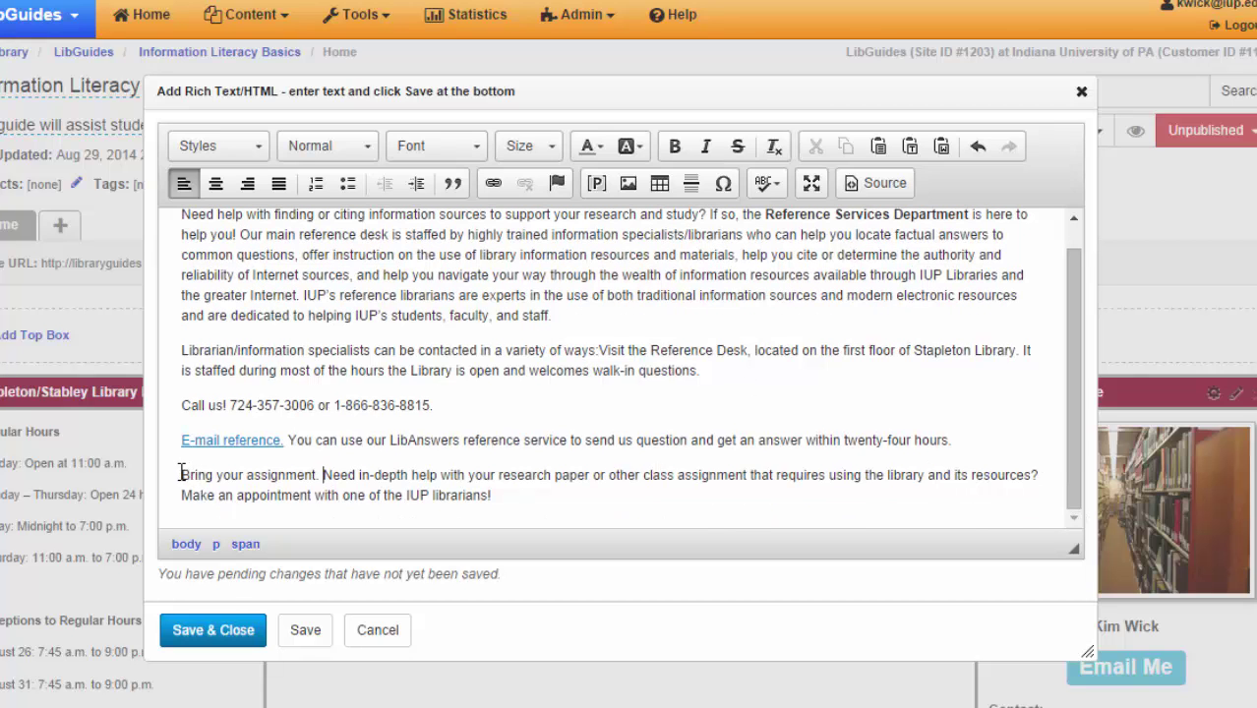
drag(185, 473, 323, 481)
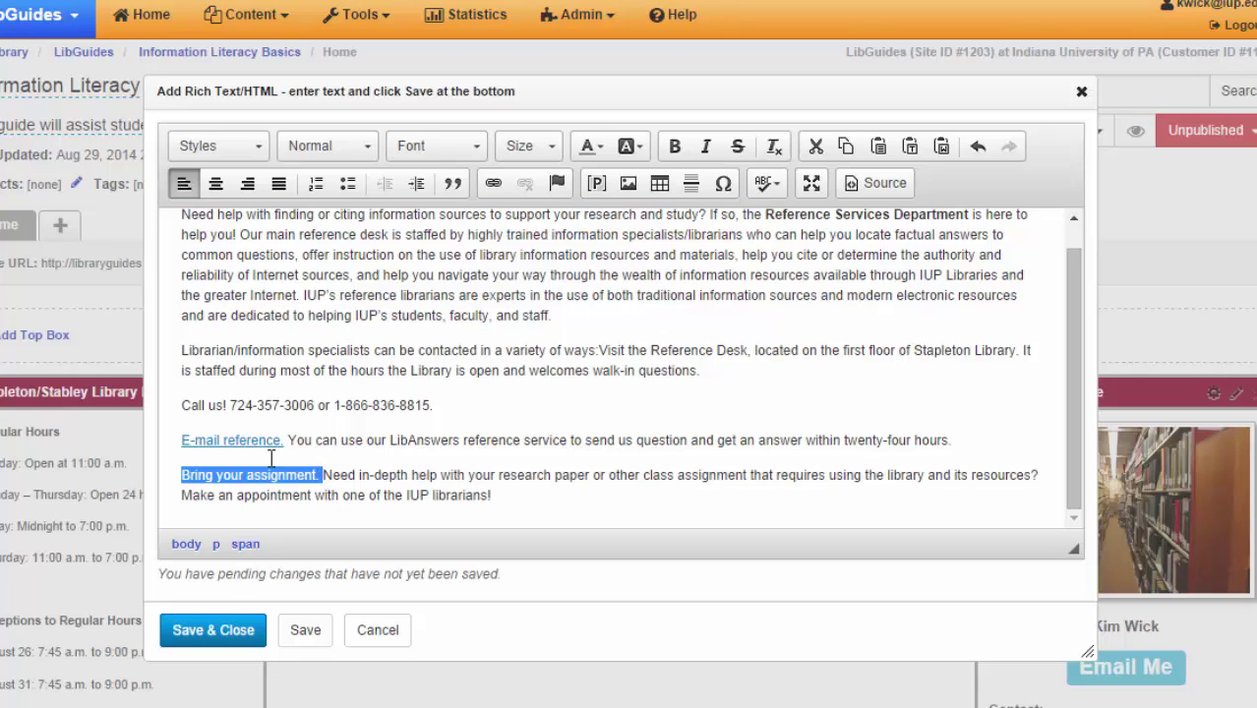
click(493, 183)
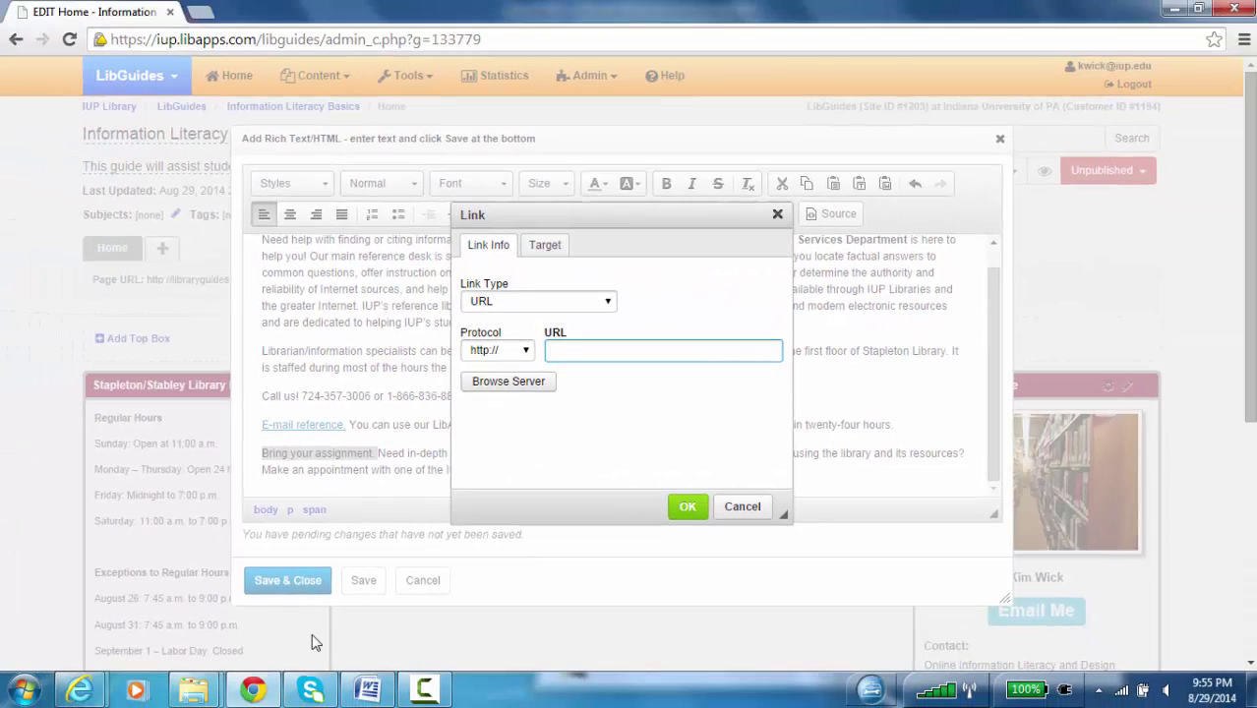
Switch to the Bring Your Assignment page in Internet Explorer and copy its web address
mouse_move(80, 690)
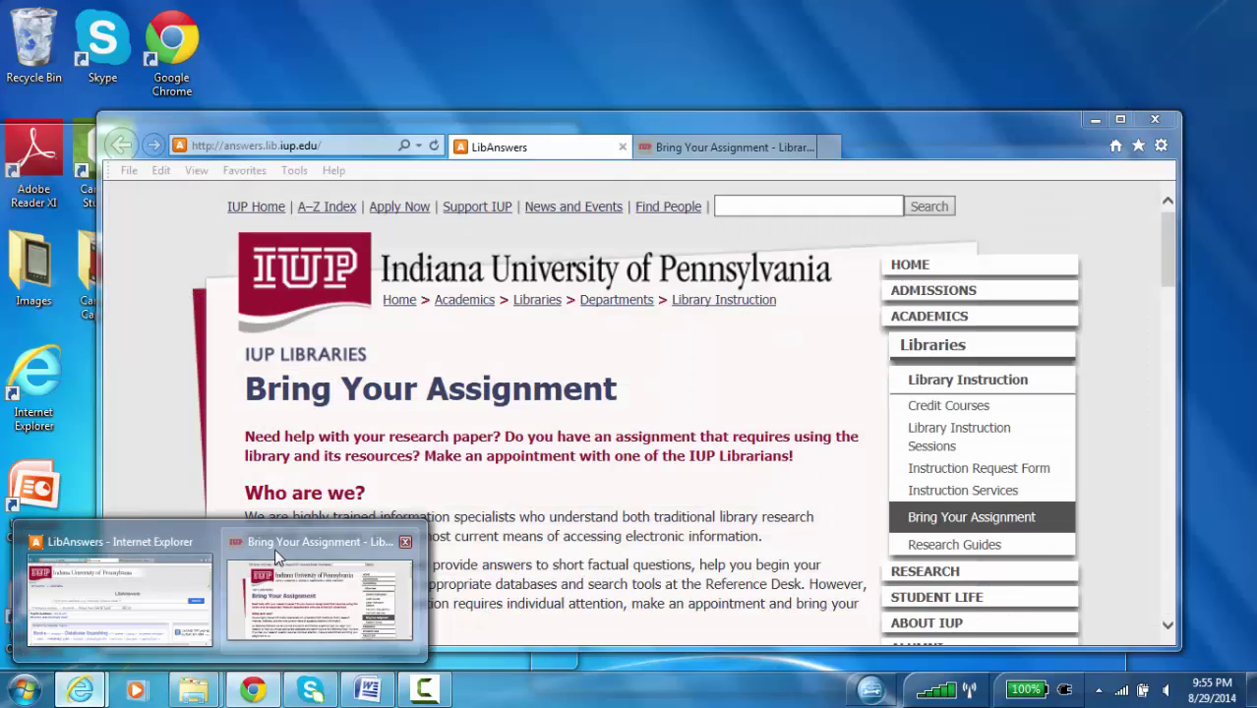
click(274, 548)
click(344, 147)
key(ctrl+c)
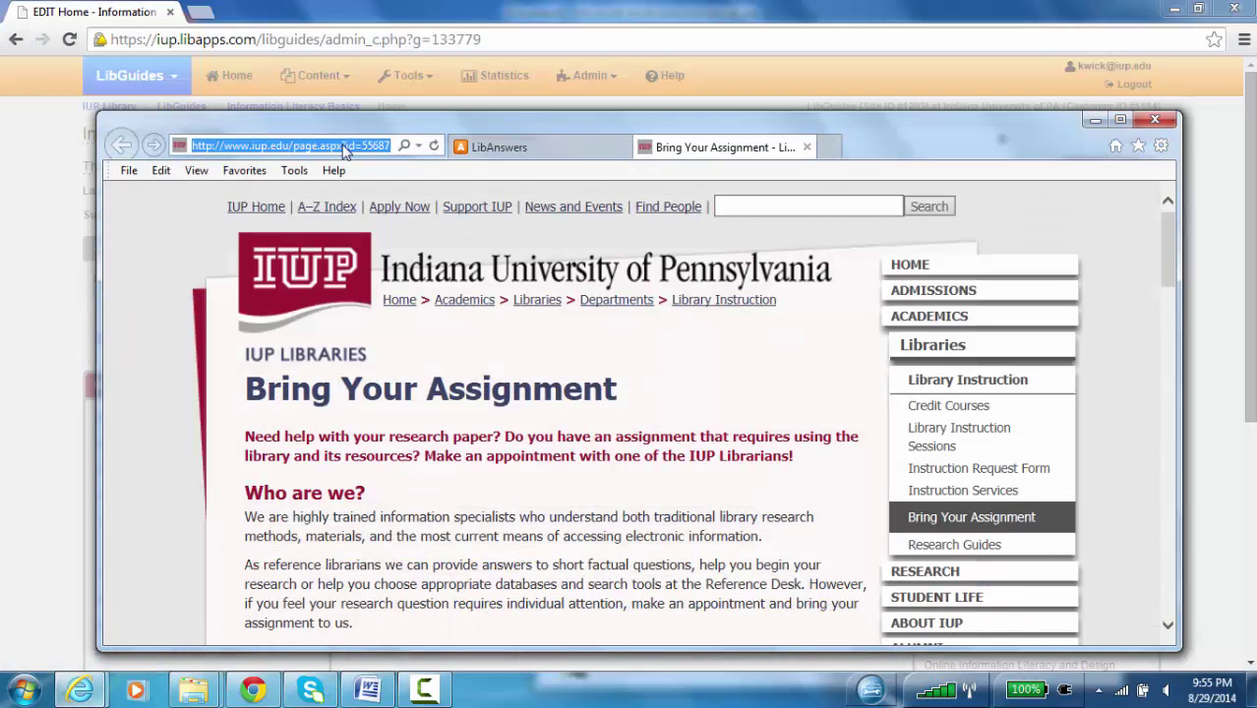
right_click(362, 147)
click(379, 202)
click(253, 689)
right_click(579, 350)
click(625, 460)
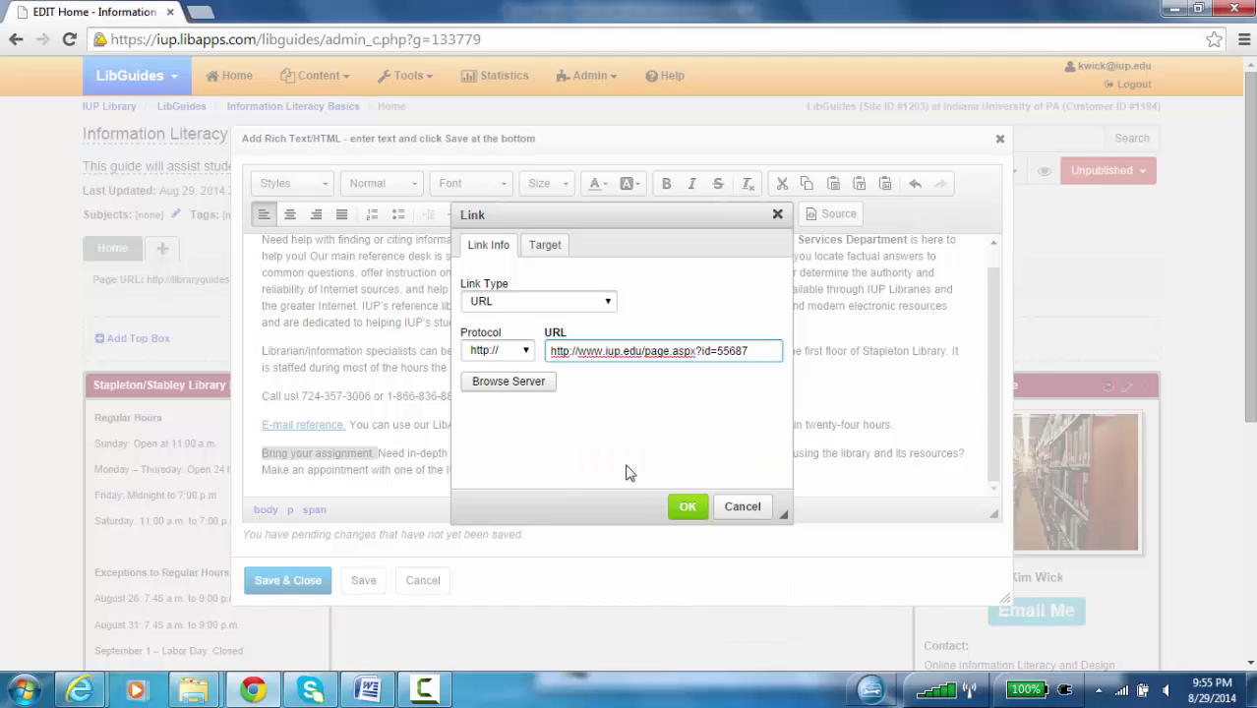
click(580, 352)
key(BackSpace)
key(BackSpace)
key(BackSpace)
key(BackSpace)
key(BackSpace)
key(BackSpace)
key(BackSpace)
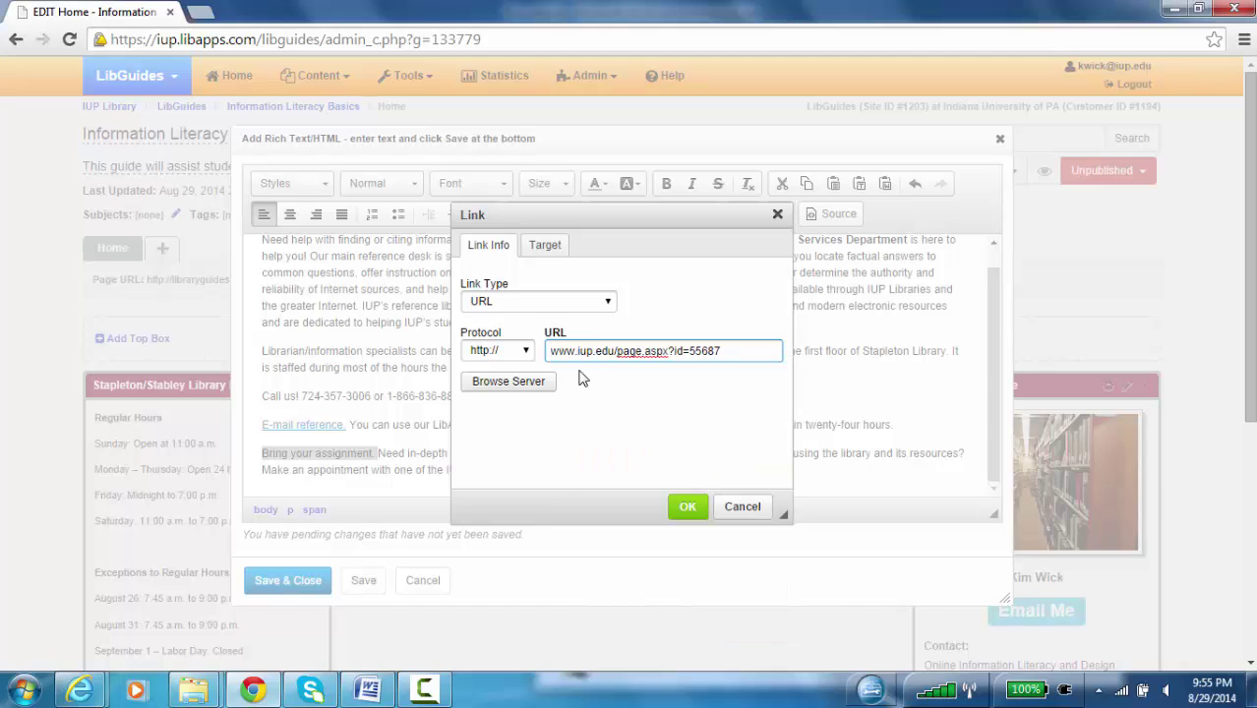
click(688, 507)
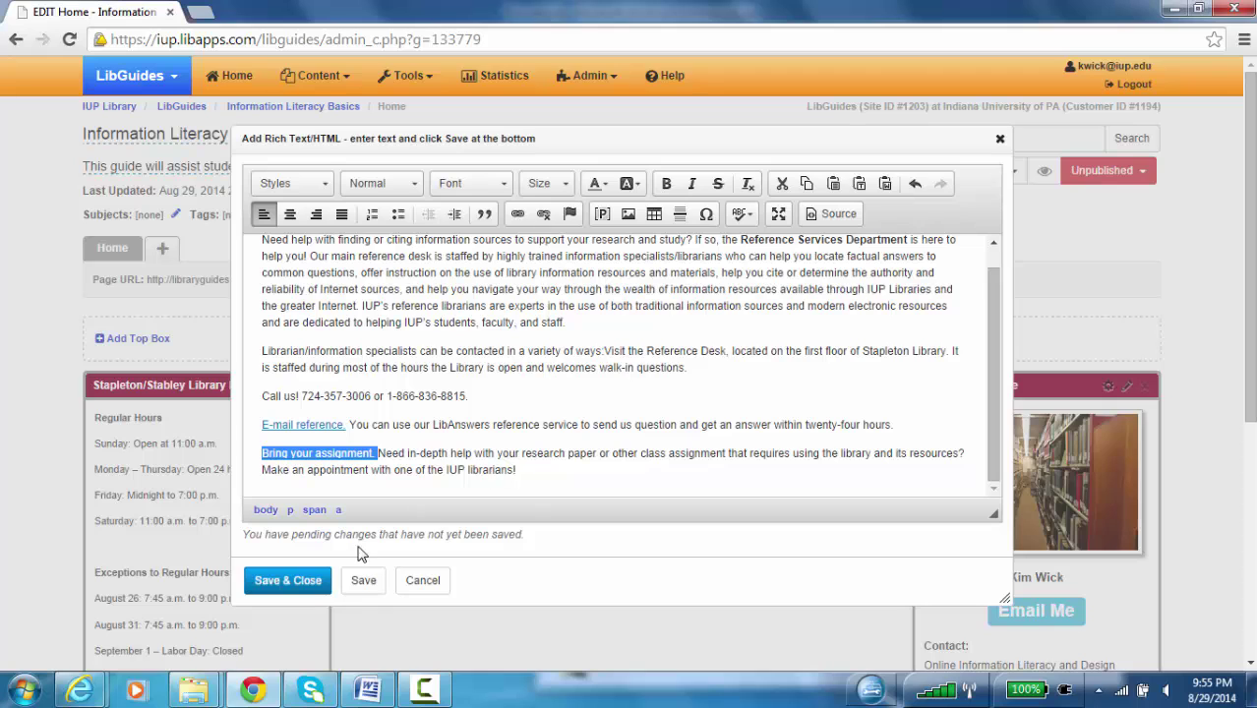
click(448, 451)
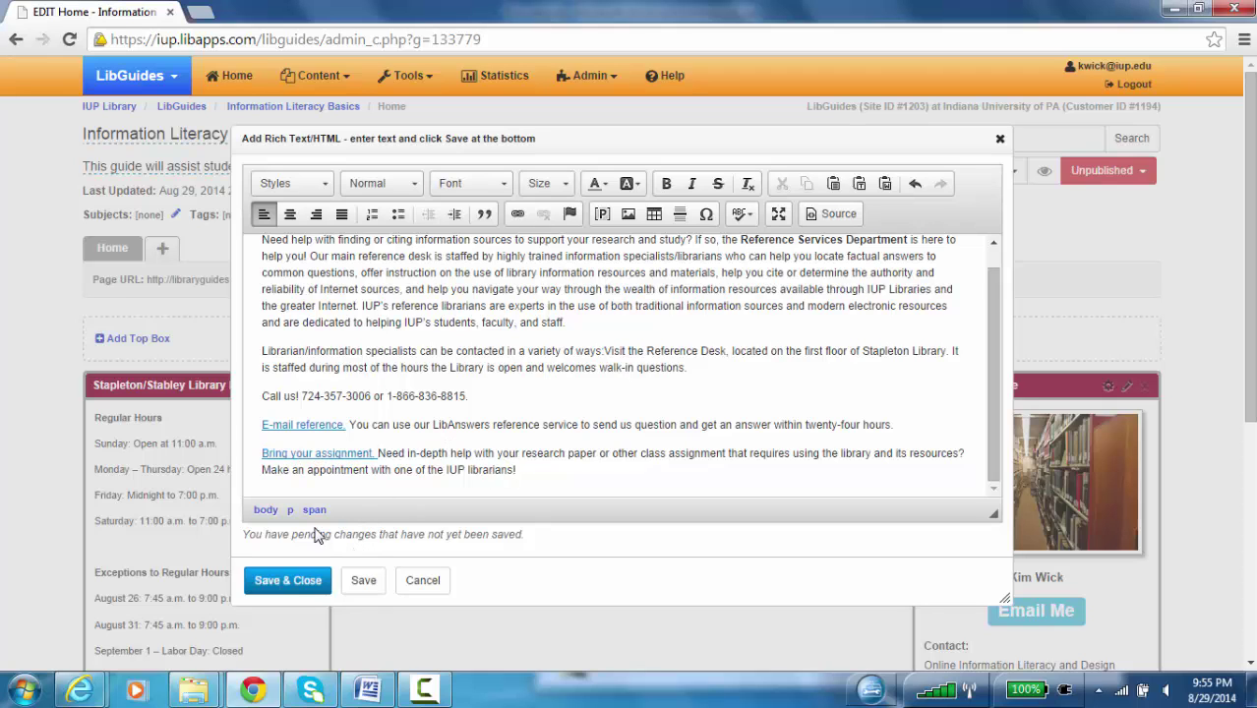
Save and close the Reference Services rich text item, and review the finished box on the Home page
click(288, 581)
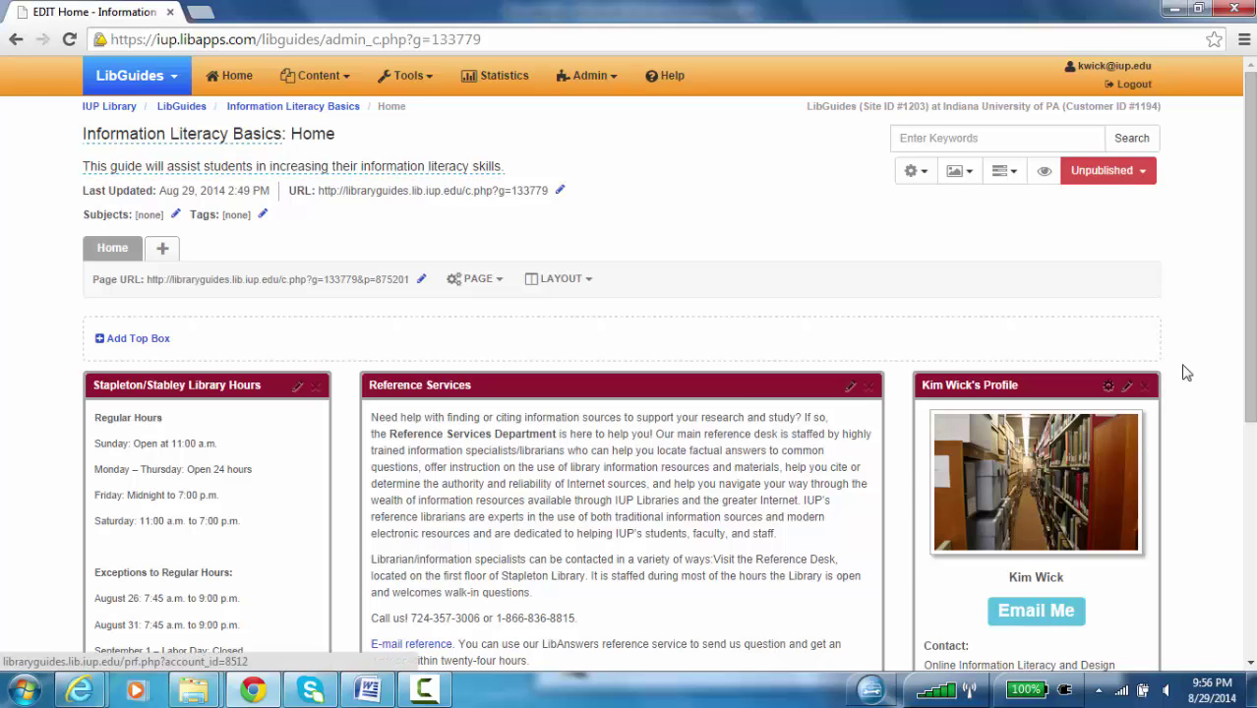
drag(1253, 298, 1254, 358)
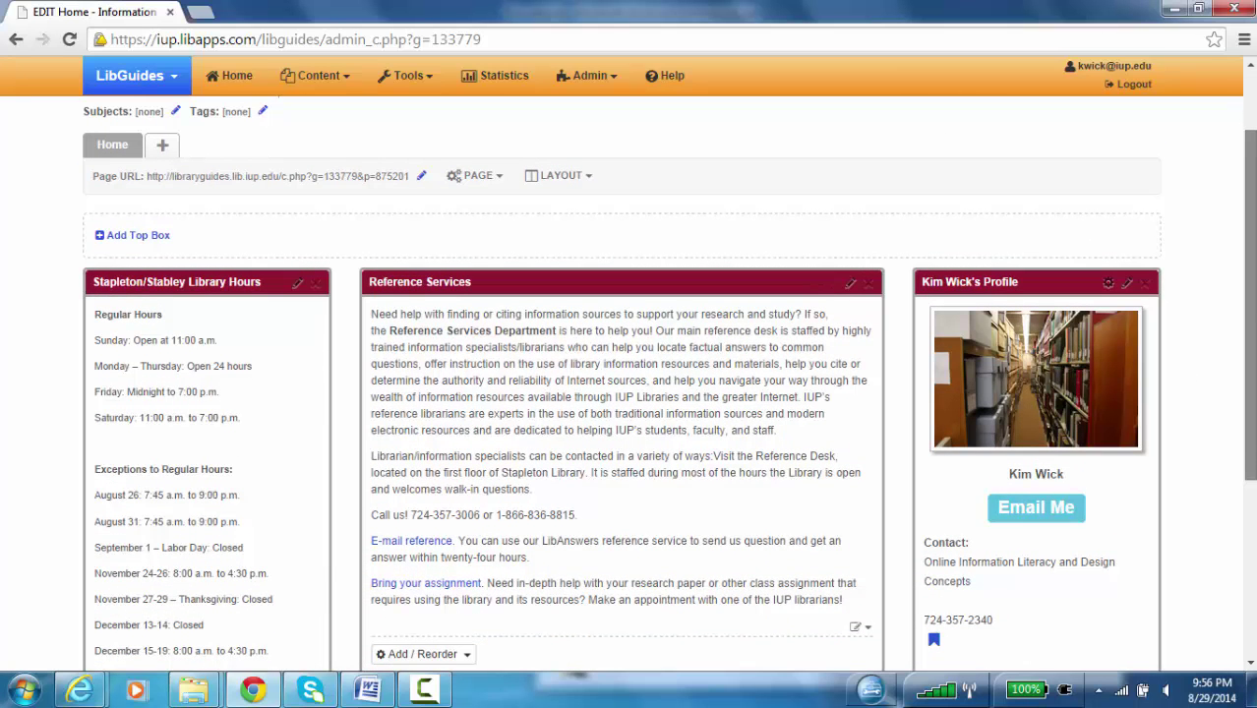